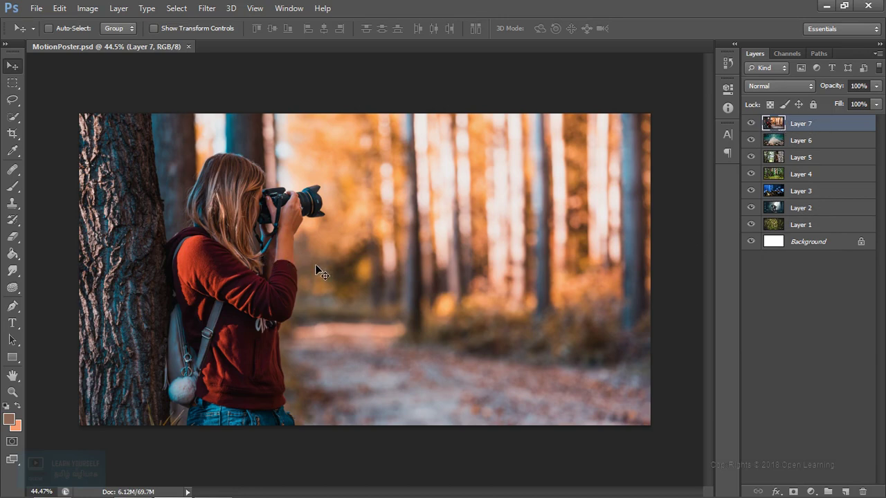
- Hide Layers 1–6 so only Layer 7's photographer-by-tree photo and the Background show
{"action": "scroll", "coordinate": [328, 317], "scroll_direction": "up", "scroll_amount": 2}
{"action": "scroll", "coordinate": [328, 316], "scroll_direction": "down", "scroll_amount": 1}
{"action": "scroll", "coordinate": [319, 316], "scroll_direction": "down", "scroll_amount": 1}
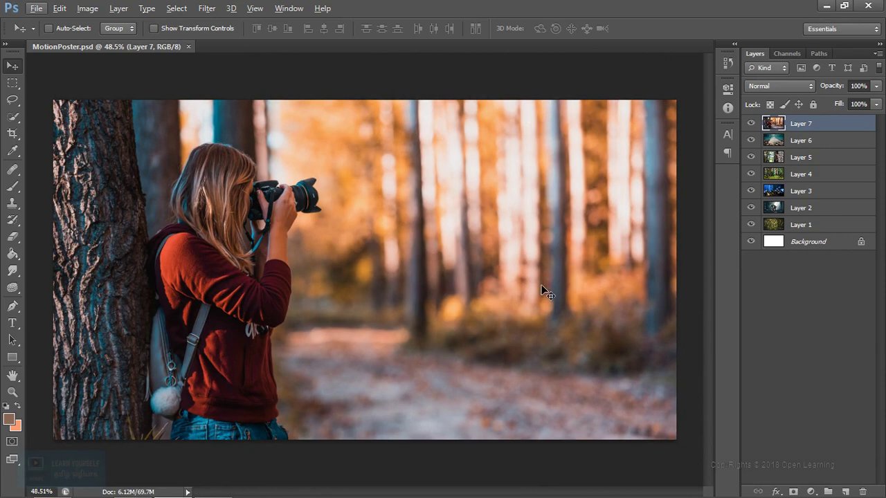
{"action": "left_click", "coordinate": [751, 140]}
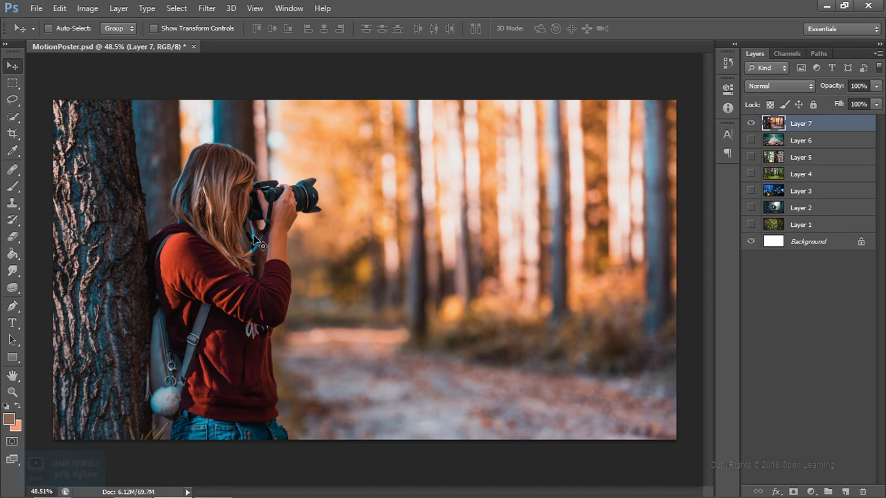
- Use the Quick Selection Tool to select the tree trunk and the woman with her camera
{"action": "left_click", "coordinate": [12, 118]}
{"action": "left_click", "coordinate": [76, 127]}
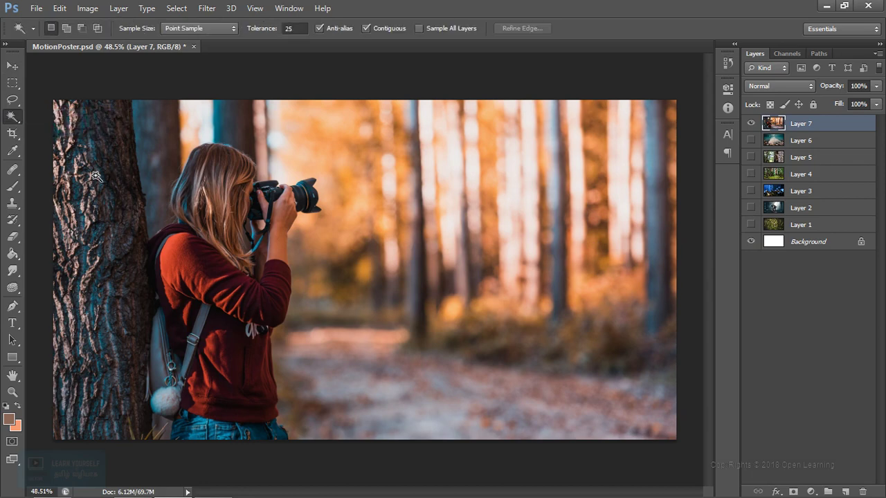
{"action": "left_click", "coordinate": [8, 122]}
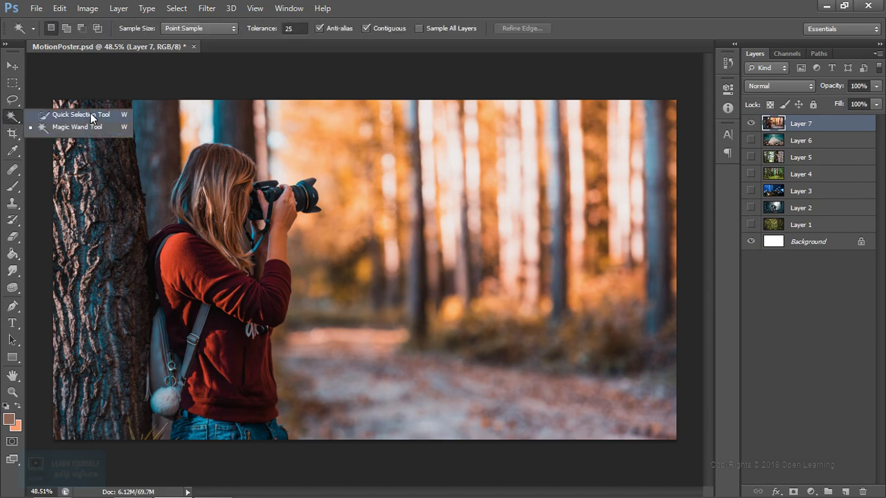
{"action": "left_click", "coordinate": [91, 115]}
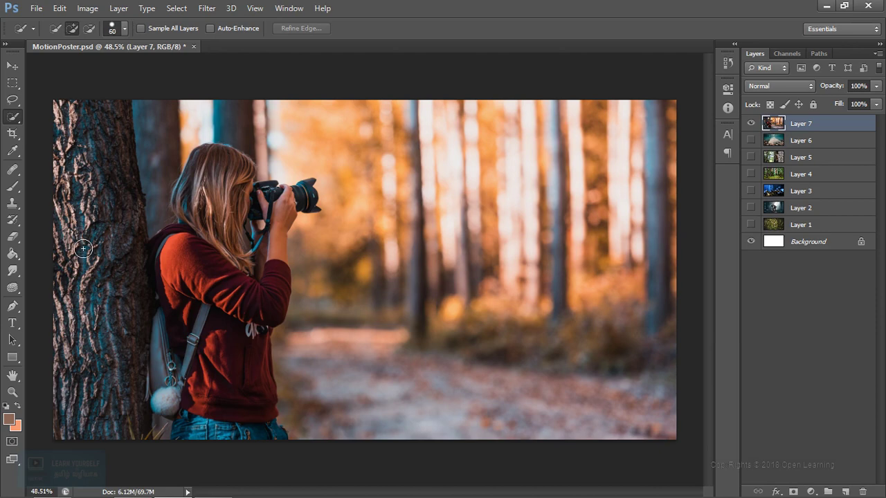
{"action": "mouse_move", "coordinate": [83, 248]}
{"action": "left_mouse_down"}
{"action": "mouse_move", "coordinate": [100, 137]}
{"action": "mouse_move", "coordinate": [133, 378]}
{"action": "mouse_move", "coordinate": [211, 218]}
{"action": "mouse_move", "coordinate": [208, 163]}
{"action": "mouse_move", "coordinate": [237, 202]}
{"action": "mouse_move", "coordinate": [305, 197]}
{"action": "mouse_move", "coordinate": [270, 211]}
{"action": "mouse_move", "coordinate": [252, 206]}
{"action": "mouse_move", "coordinate": [283, 277]}
{"action": "mouse_move", "coordinate": [263, 318]}
{"action": "mouse_move", "coordinate": [251, 415]}
{"action": "left_mouse_up"}
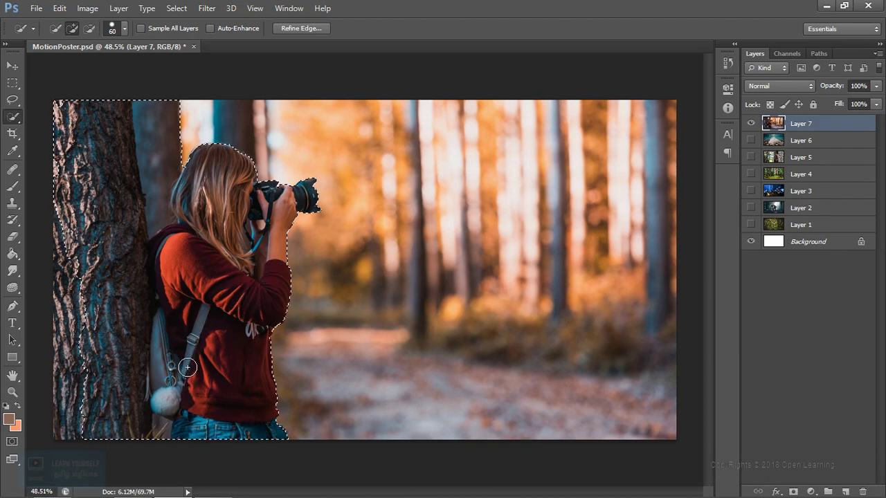
{"action": "scroll", "coordinate": [187, 367], "scroll_direction": "up", "scroll_amount": 3}
{"action": "scroll", "coordinate": [187, 326], "scroll_direction": "down", "scroll_amount": 2}
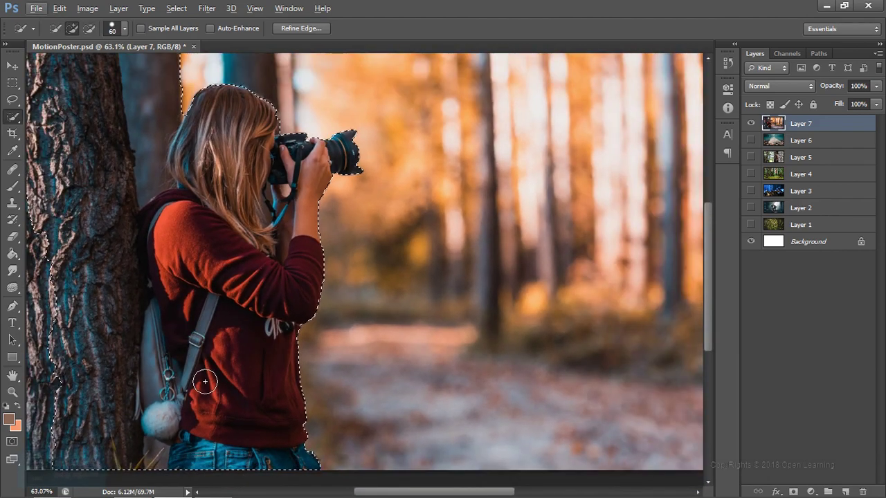
- Zoom in and subtract the grey gap by the jeans with a size-10 brush
{"action": "scroll", "coordinate": [207, 374], "scroll_direction": "down", "scroll_amount": 2}
{"action": "scroll", "coordinate": [201, 358], "scroll_direction": "down", "scroll_amount": 3}
{"action": "scroll", "coordinate": [201, 360], "scroll_direction": "up", "scroll_amount": 2}
{"action": "scroll", "coordinate": [201, 363], "scroll_direction": "up", "scroll_amount": 2}
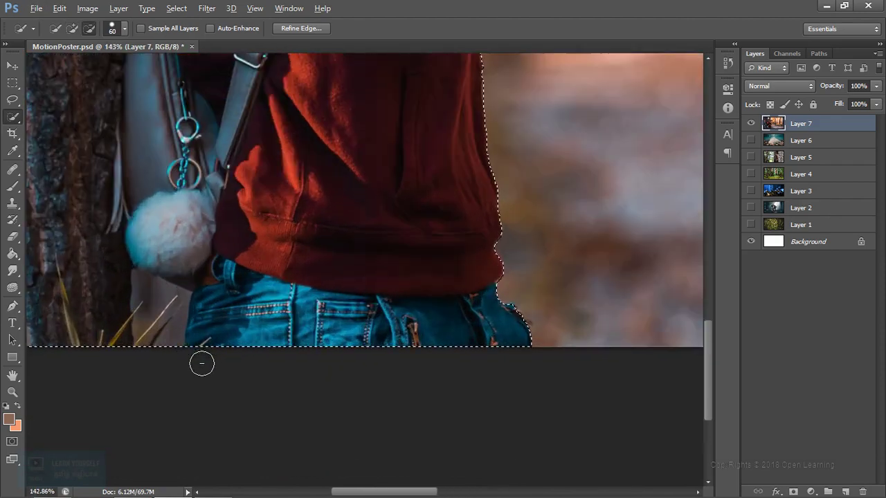
{"action": "scroll", "coordinate": [202, 364], "scroll_direction": "up", "scroll_amount": 2}
{"action": "scroll", "coordinate": [200, 362], "scroll_direction": "up", "scroll_amount": 2}
{"action": "scroll", "coordinate": [197, 362], "scroll_direction": "up", "scroll_amount": 1}
{"action": "scroll", "coordinate": [419, 355], "scroll_direction": "up", "scroll_amount": 1}
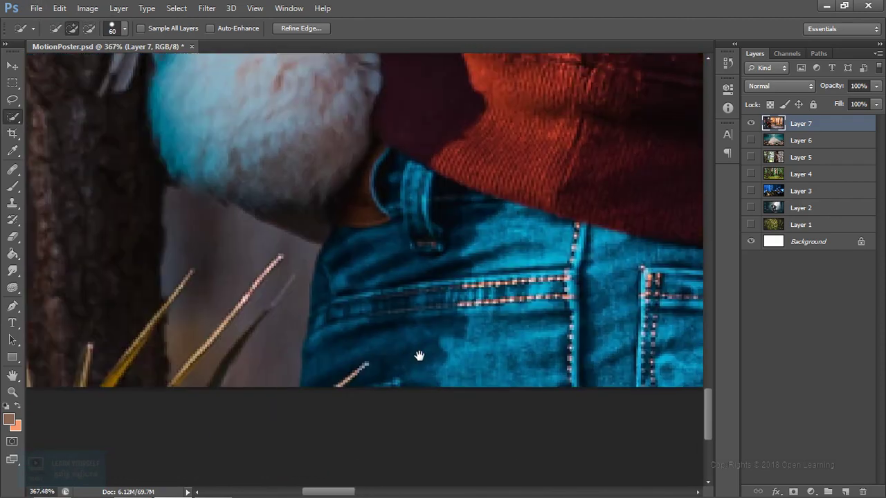
{"action": "left_click_drag", "start_coordinate": [419, 356], "coordinate": [425, 366]}
{"action": "key", "text": "bracketleft"}
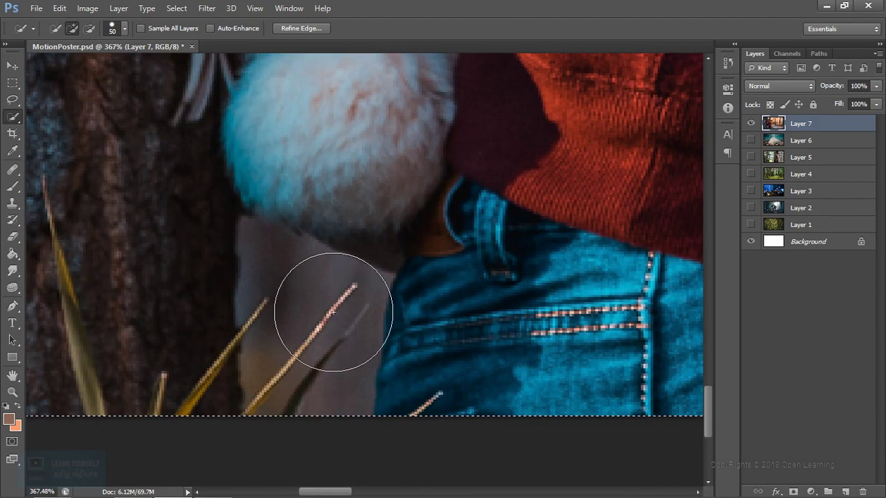
{"action": "key", "text": "bracketleft"}
{"action": "key", "text": "bracketleft"}
{"action": "key", "text": "bracketleft"}
{"action": "key", "text": "bracketleft"}
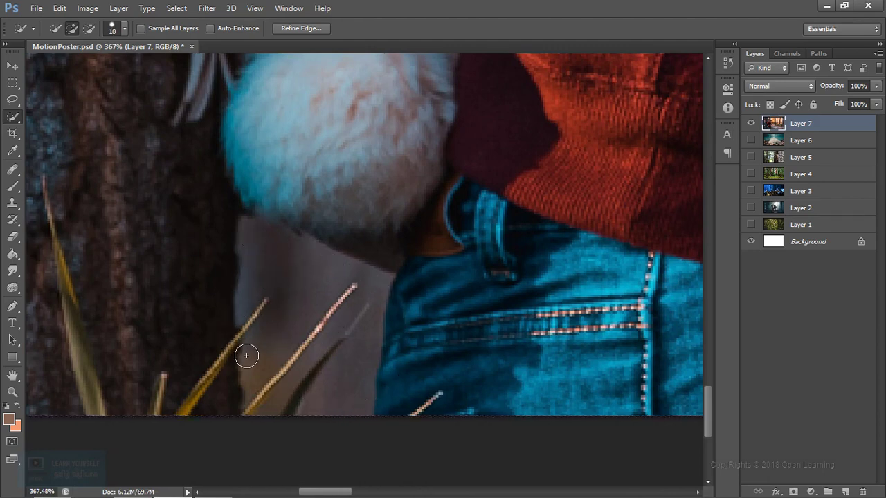
{"action": "left_click_drag", "start_coordinate": [246, 355], "coordinate": [247, 254]}
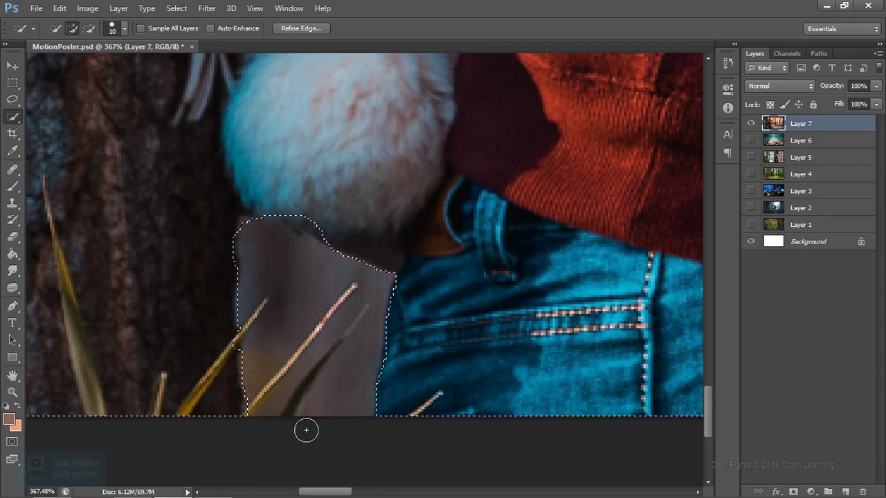
- Add the thin straw back into the selection with a 2 px brush, trimming its edges
{"action": "scroll", "coordinate": [335, 411], "scroll_direction": "down", "scroll_amount": 1}
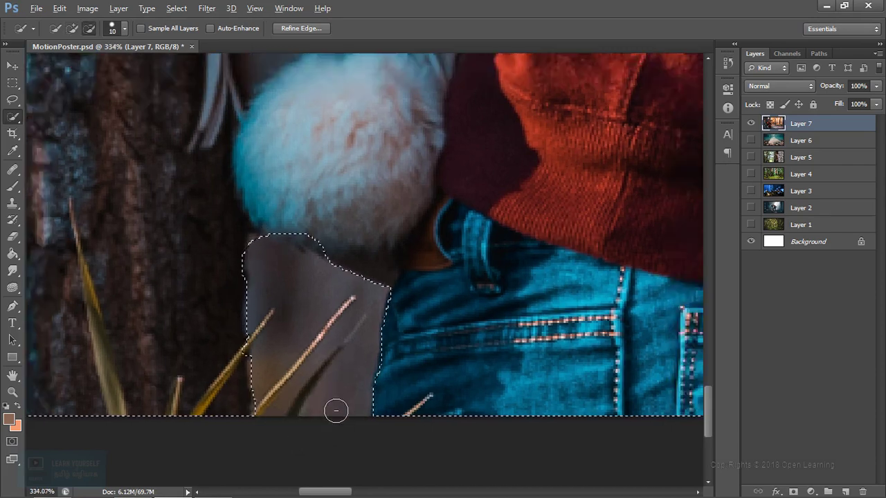
{"action": "scroll", "coordinate": [336, 411], "scroll_direction": "down", "scroll_amount": 2}
{"action": "scroll", "coordinate": [328, 388], "scroll_direction": "up", "scroll_amount": 4}
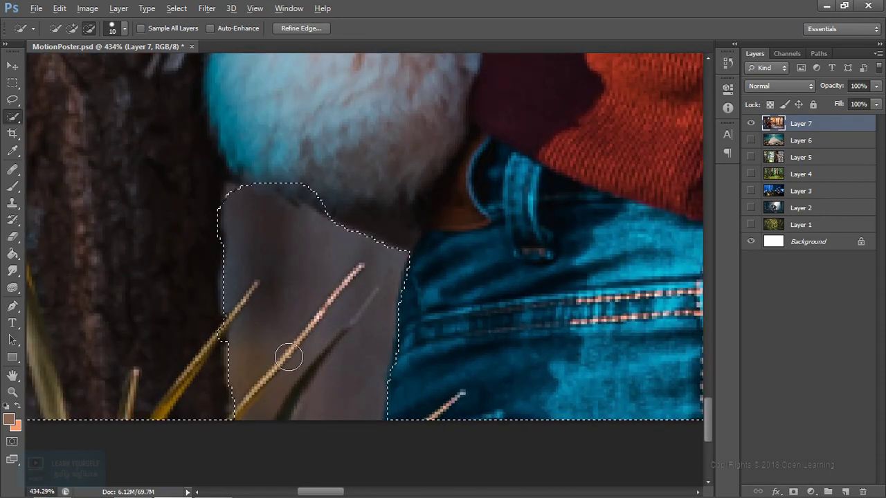
{"action": "key", "text": "alt"}
{"action": "key", "text": "bracketleft"}
{"action": "key", "text": "bracketleft"}
{"action": "key", "text": "bracketleft"}
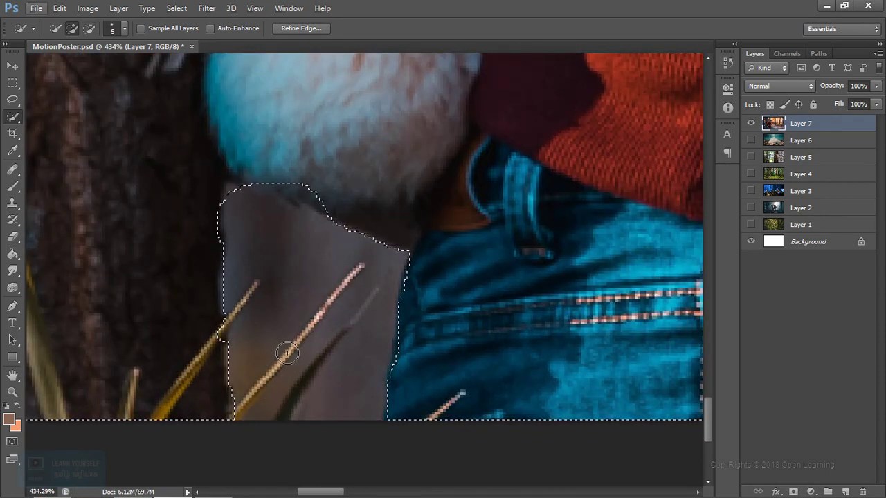
{"action": "key", "text": "bracketleft"}
{"action": "key", "text": "bracketleft"}
{"action": "key", "text": "bracketleft"}
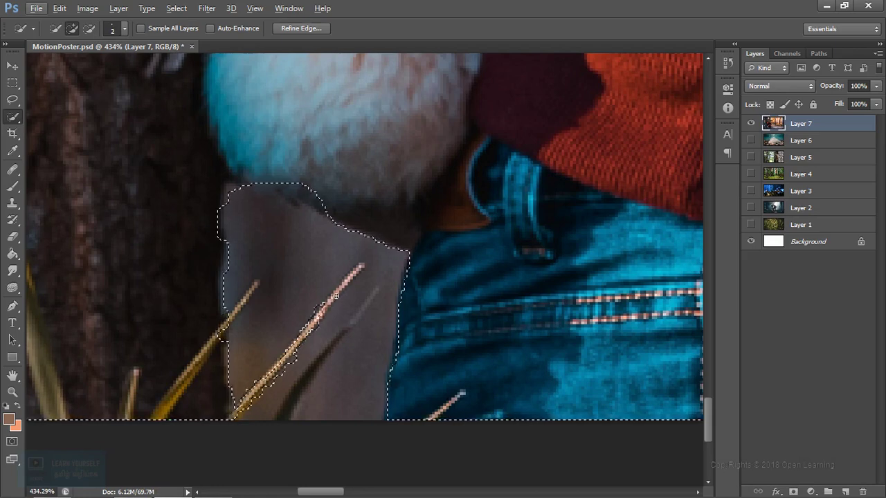
{"action": "left_click_drag", "start_coordinate": [335, 297], "coordinate": [356, 278]}
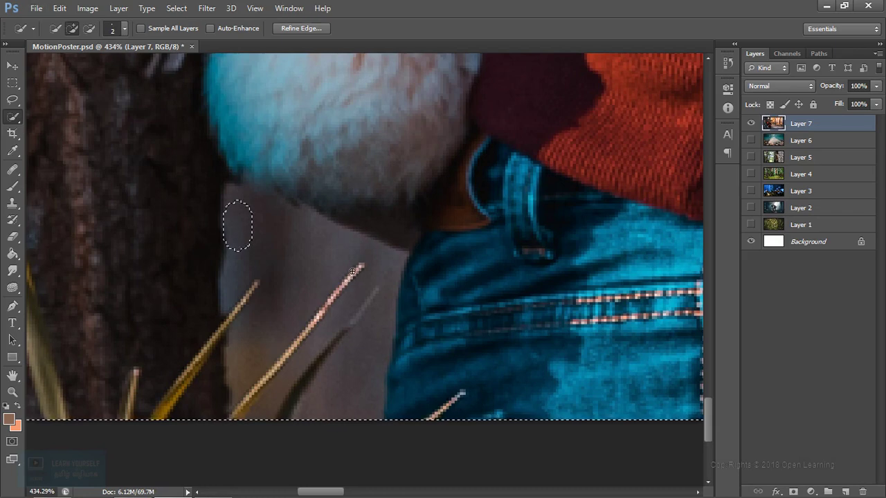
{"action": "key", "text": "ctrl+z"}
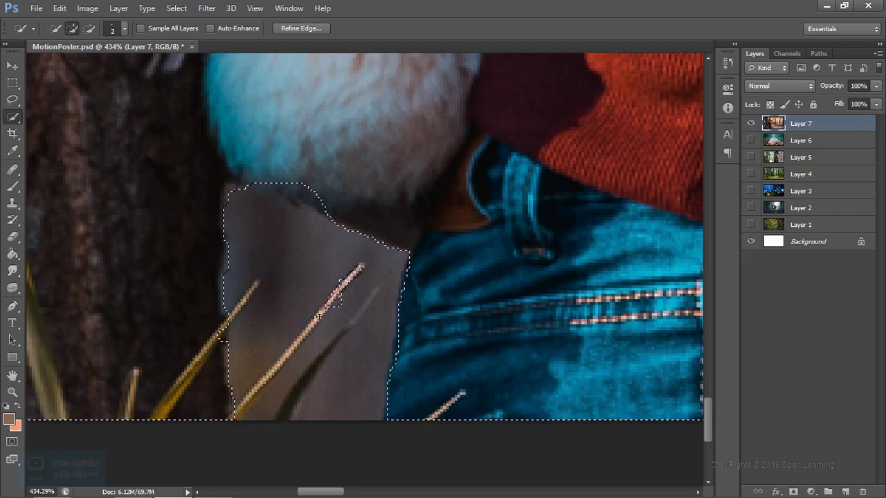
{"action": "left_click_drag", "start_coordinate": [283, 373], "coordinate": [297, 346]}
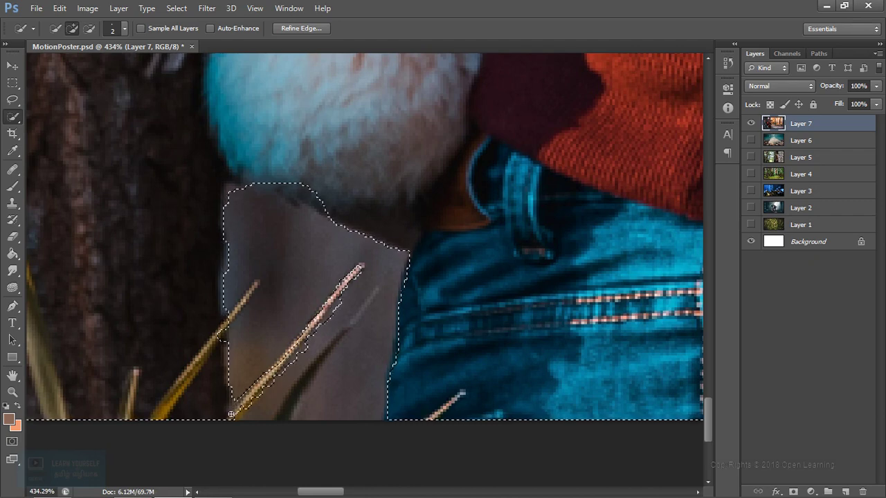
{"action": "left_click_drag", "start_coordinate": [231, 414], "coordinate": [222, 421]}
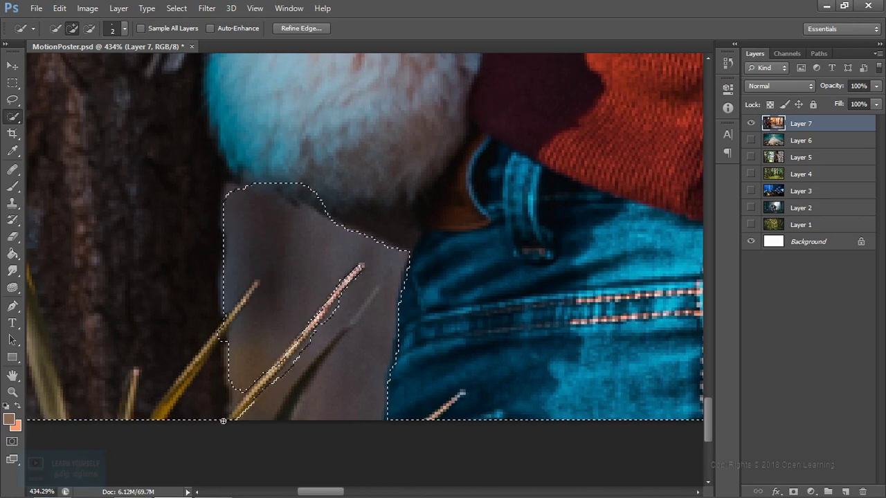
{"action": "left_click_drag", "start_coordinate": [337, 313], "coordinate": [317, 323]}
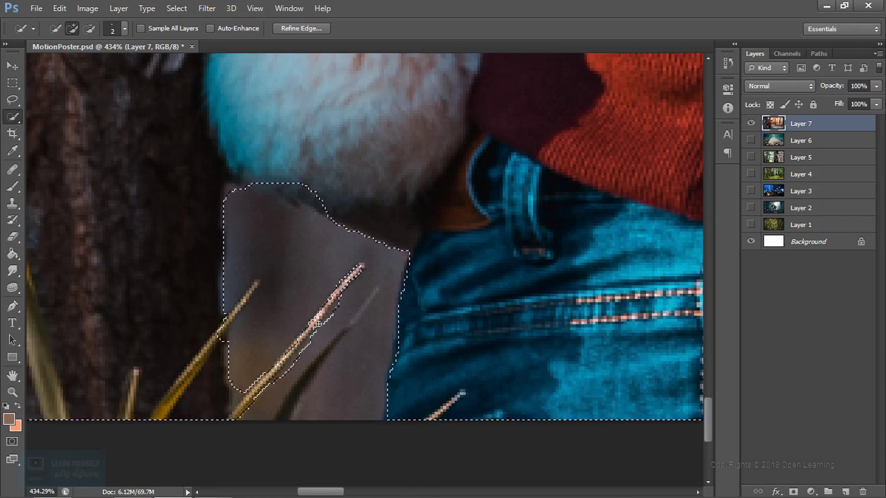
{"action": "scroll", "coordinate": [286, 395], "scroll_direction": "up", "scroll_amount": 2}
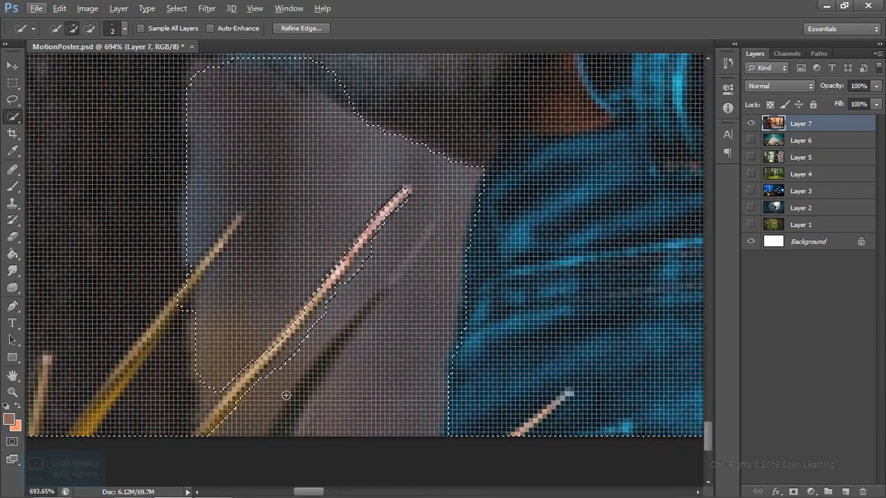
- Subtract the grey background hugging the diagonal straws beside the bag from the selection
{"action": "left_click_drag", "start_coordinate": [254, 390], "coordinate": [279, 365]}
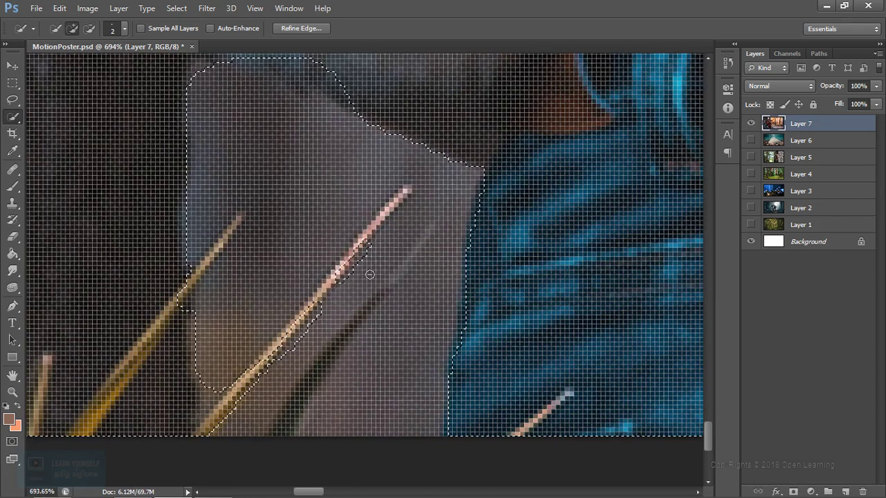
{"action": "scroll", "coordinate": [381, 263], "scroll_direction": "down", "scroll_amount": 2}
{"action": "scroll", "coordinate": [367, 298], "scroll_direction": "down", "scroll_amount": 2}
{"action": "scroll", "coordinate": [365, 301], "scroll_direction": "up", "scroll_amount": 1}
{"action": "key", "text": "alt"}
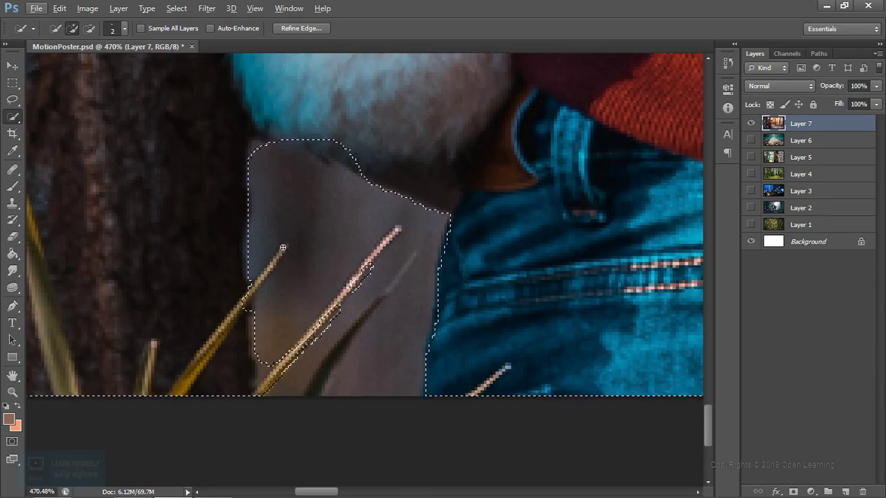
{"action": "left_click_drag", "start_coordinate": [283, 247], "coordinate": [244, 300]}
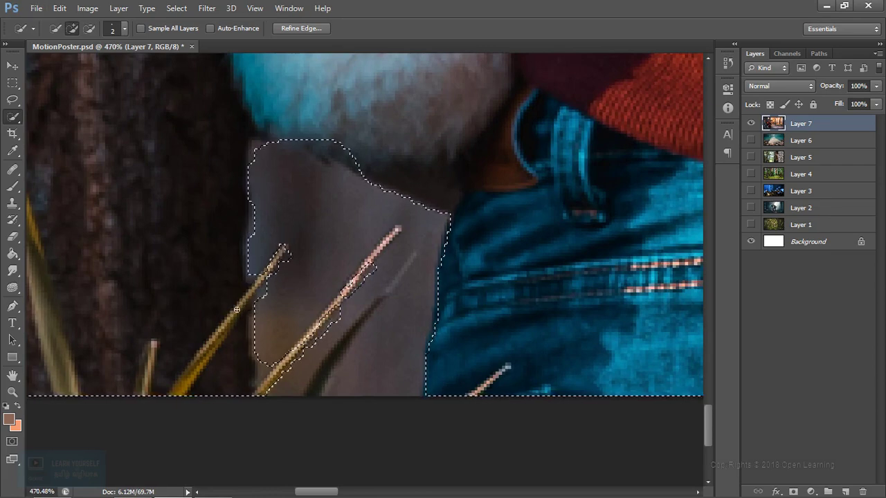
{"action": "left_click_drag", "start_coordinate": [293, 249], "coordinate": [263, 292]}
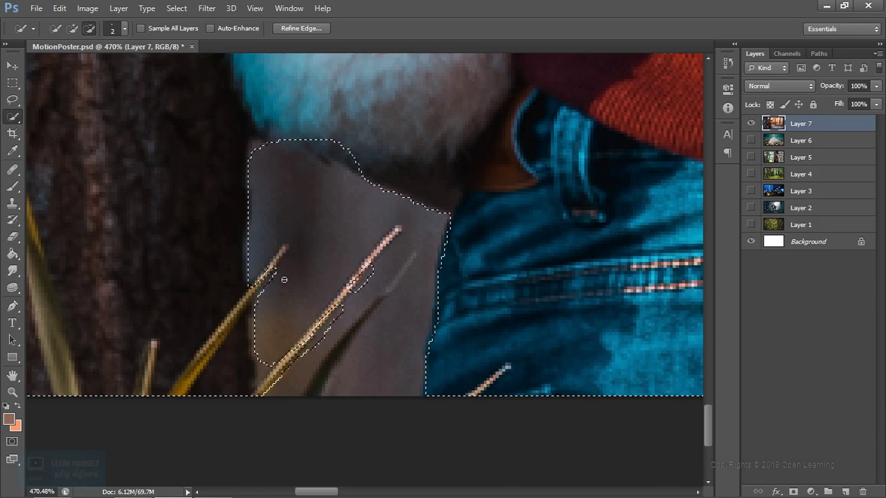
{"action": "scroll", "coordinate": [292, 315], "scroll_direction": "down", "scroll_amount": 3}
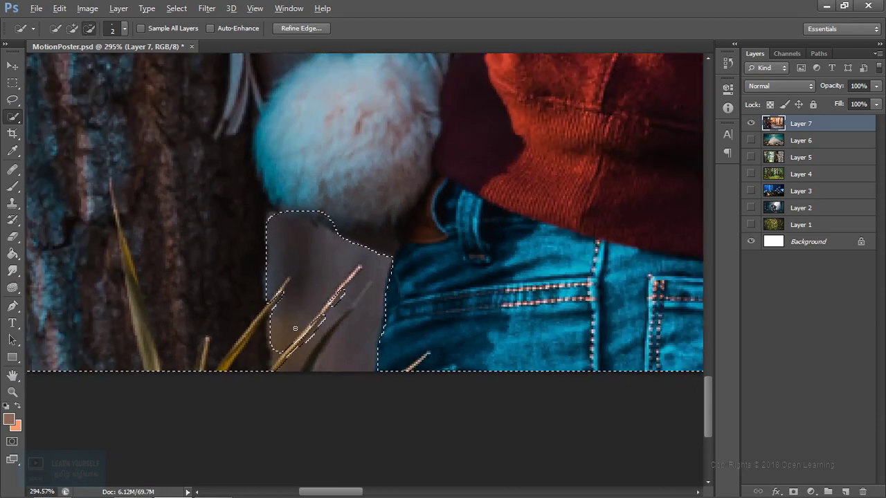
{"action": "scroll", "coordinate": [295, 328], "scroll_direction": "up", "scroll_amount": 2}
{"action": "scroll", "coordinate": [304, 319], "scroll_direction": "up", "scroll_amount": 1}
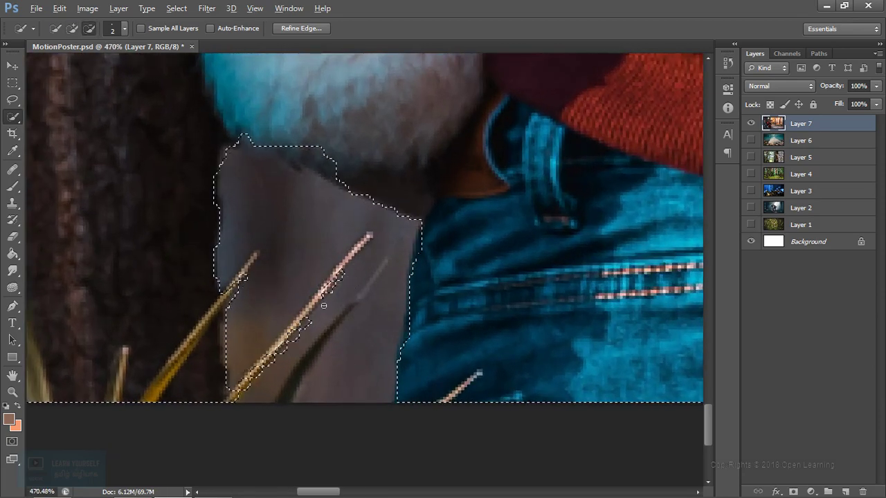
{"action": "left_click_drag", "start_coordinate": [323, 305], "coordinate": [291, 332]}
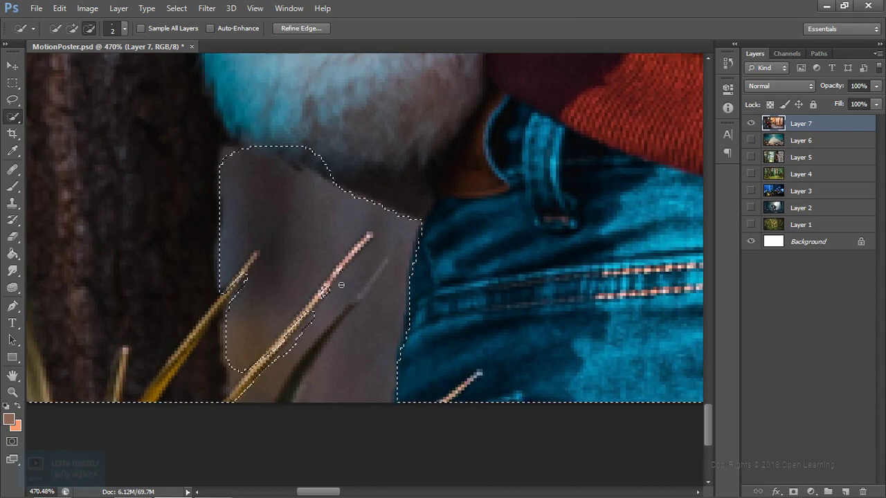
{"action": "left_click_drag", "start_coordinate": [341, 285], "coordinate": [273, 371]}
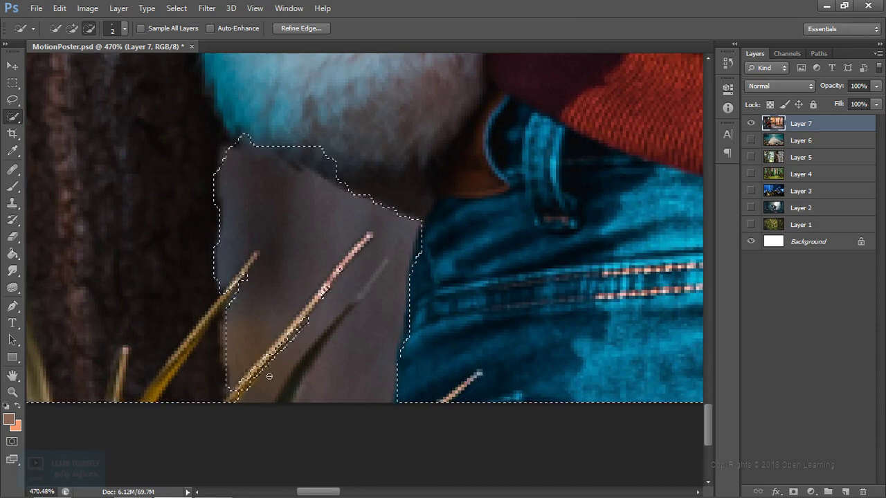
- Enlarge the brush slightly and remove the remaining background beside the grass stalks
{"action": "scroll", "coordinate": [269, 376], "scroll_direction": "down", "scroll_amount": 3}
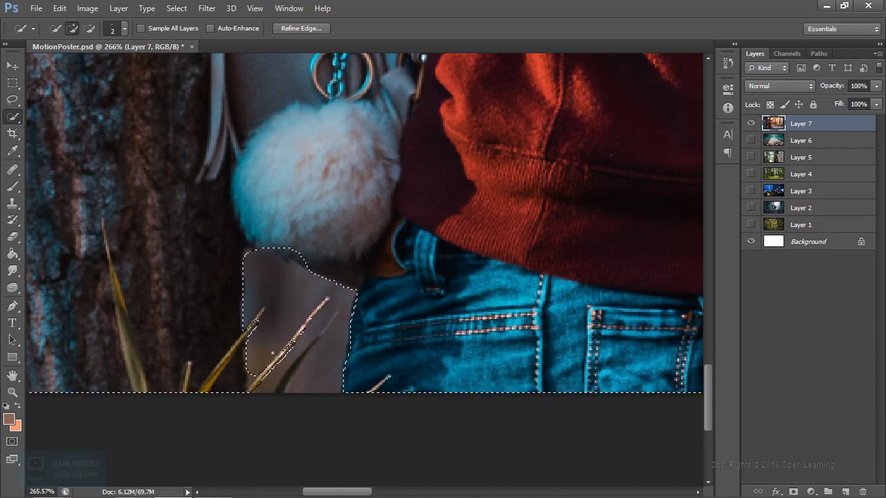
{"action": "key", "text": "bracketright"}
{"action": "key", "text": "bracketright"}
{"action": "key", "text": "bracketright"}
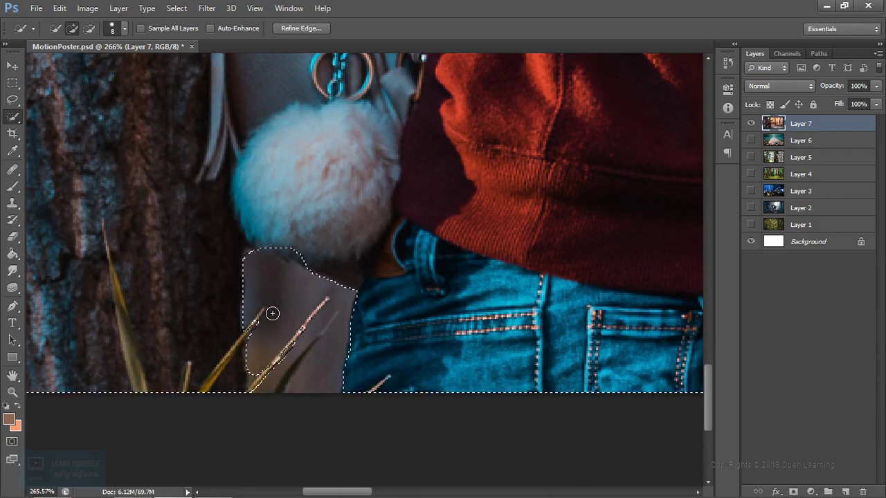
{"action": "left_click_drag", "start_coordinate": [268, 311], "coordinate": [286, 387]}
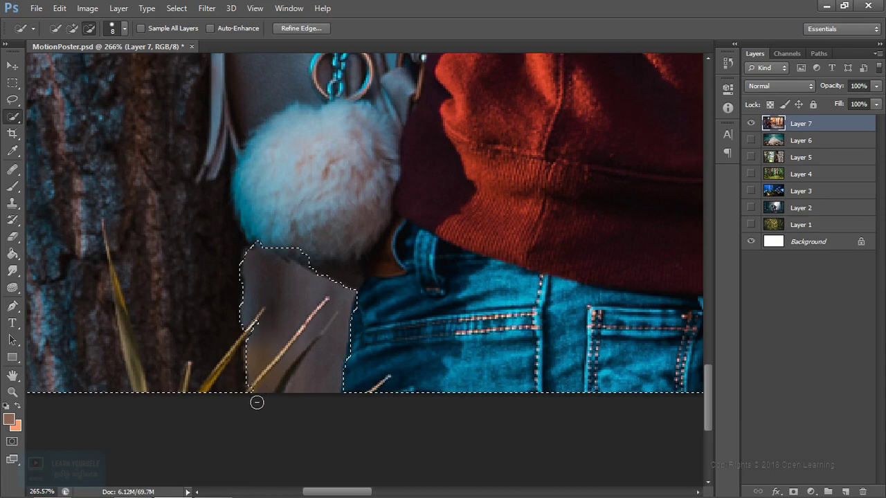
{"action": "left_click_drag", "start_coordinate": [257, 313], "coordinate": [277, 396]}
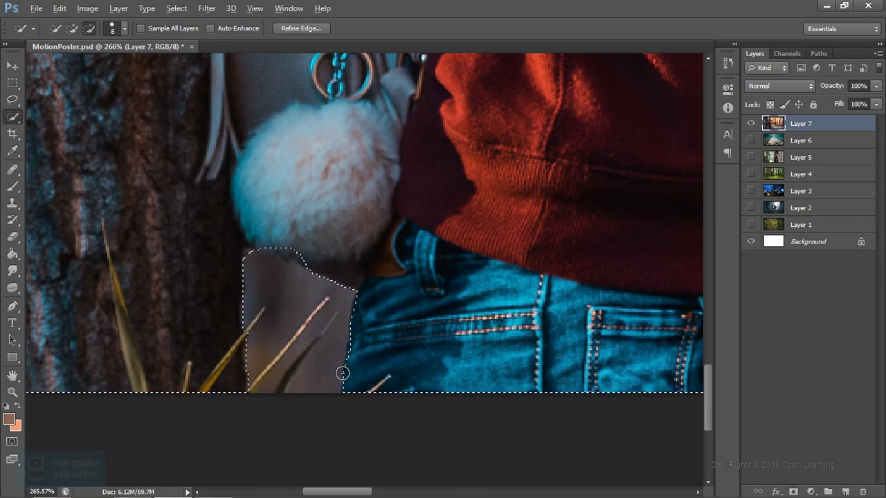
{"action": "scroll", "coordinate": [342, 373], "scroll_direction": "down", "scroll_amount": 2, "text": "alt"}
{"action": "scroll", "coordinate": [342, 374], "scroll_direction": "down", "scroll_amount": 1, "text": "alt"}
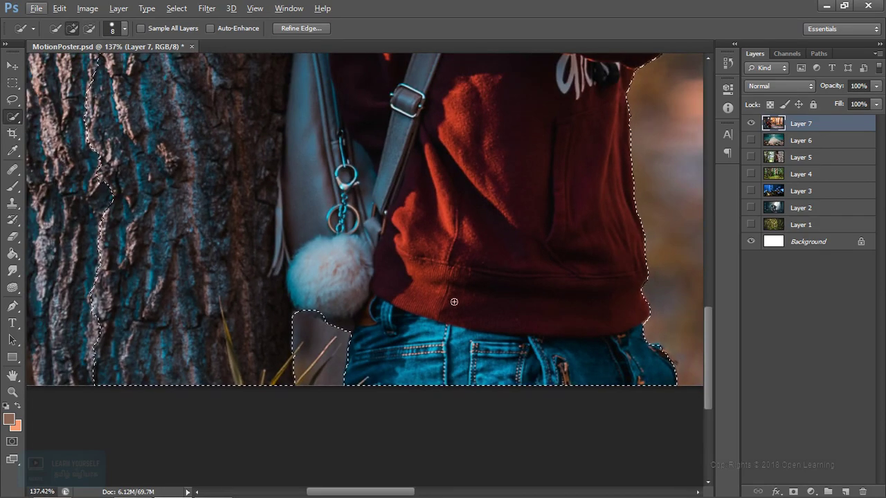
- Remove the background between the tree trunk and the woman's hair from the selection
{"action": "mouse_move", "coordinate": [487, 164]}
{"action": "left_mouse_down"}
{"action": "mouse_move", "coordinate": [367, 333]}
{"action": "mouse_move", "coordinate": [463, 411]}
{"action": "left_mouse_up"}
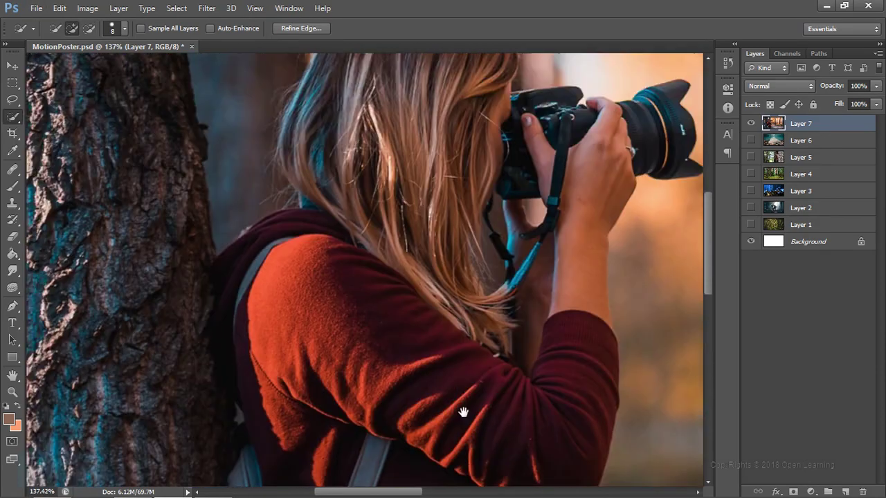
{"action": "mouse_move", "coordinate": [387, 228]}
{"action": "left_mouse_down"}
{"action": "mouse_move", "coordinate": [416, 290]}
{"action": "mouse_move", "coordinate": [489, 342]}
{"action": "left_mouse_up"}
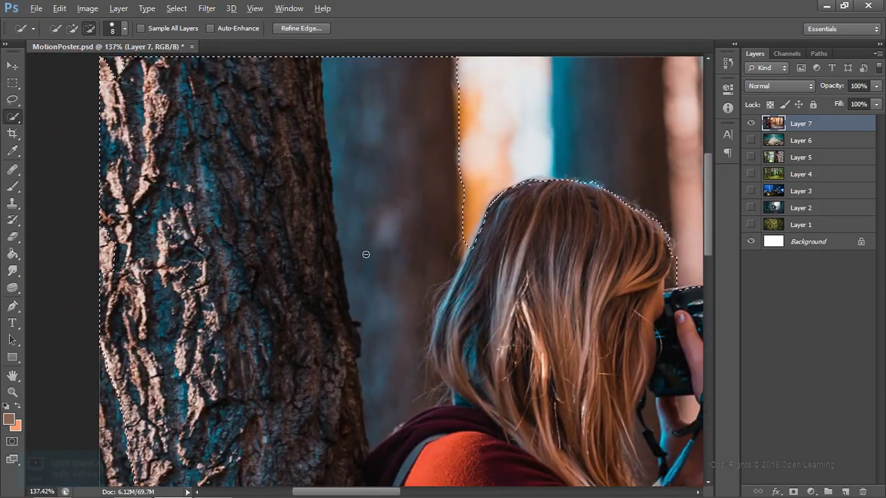
{"action": "left_click_drag", "start_coordinate": [366, 256], "coordinate": [371, 351]}
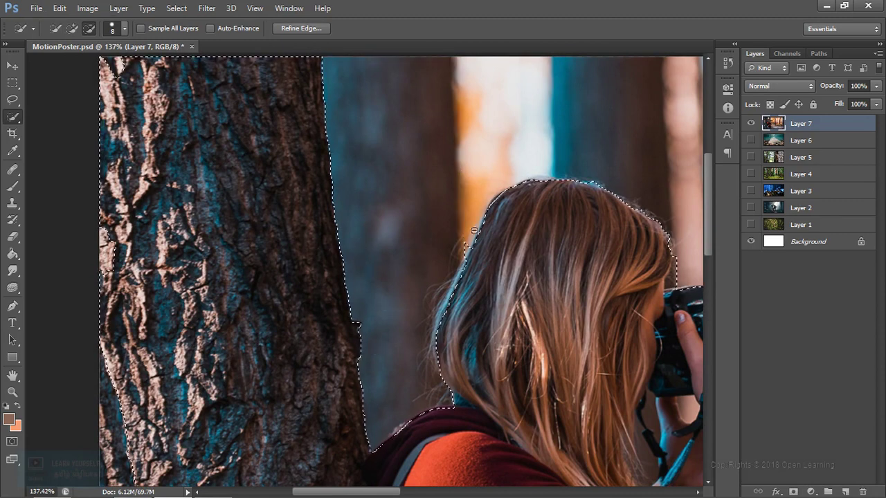
{"action": "key", "text": "alt"}
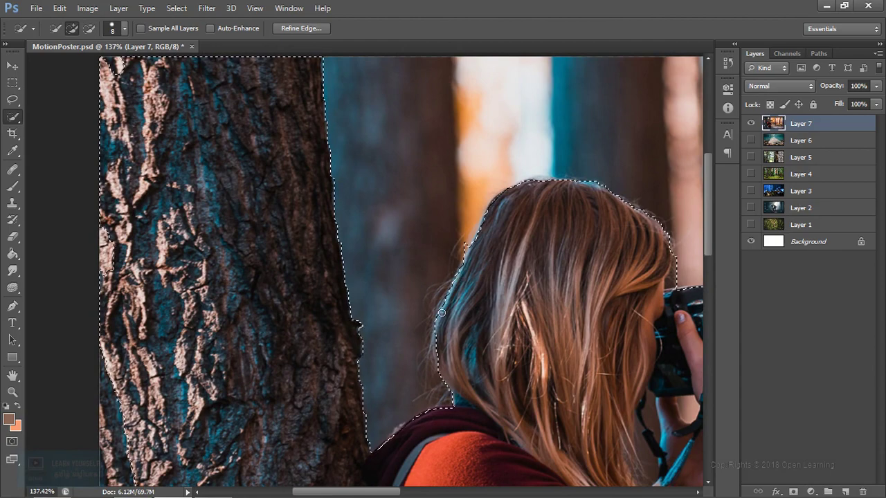
{"action": "key", "text": "alt"}
{"action": "scroll", "coordinate": [444, 351], "scroll_direction": "down", "scroll_amount": 3}
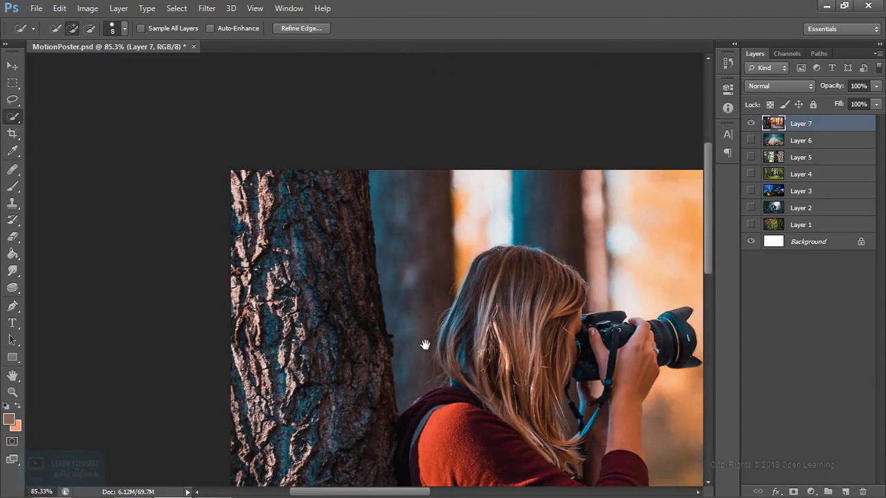
- Add the full tree trunk to the selection with a size-35 Quick Selection brush
{"action": "left_click_drag", "start_coordinate": [425, 348], "coordinate": [339, 90]}
{"action": "mouse_move", "coordinate": [374, 229]}
{"action": "left_mouse_down"}
{"action": "mouse_move", "coordinate": [316, 184]}
{"action": "mouse_move", "coordinate": [293, 296]}
{"action": "left_mouse_up"}
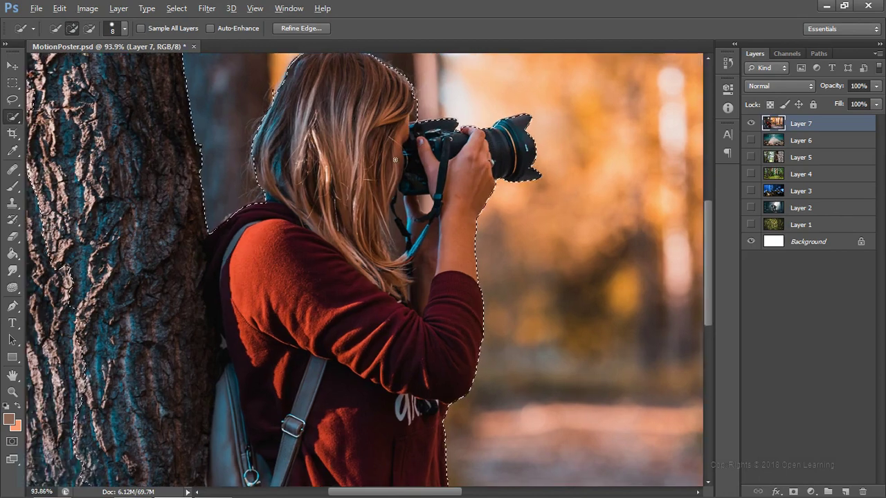
{"action": "scroll", "coordinate": [331, 154], "scroll_direction": "down", "scroll_amount": 2}
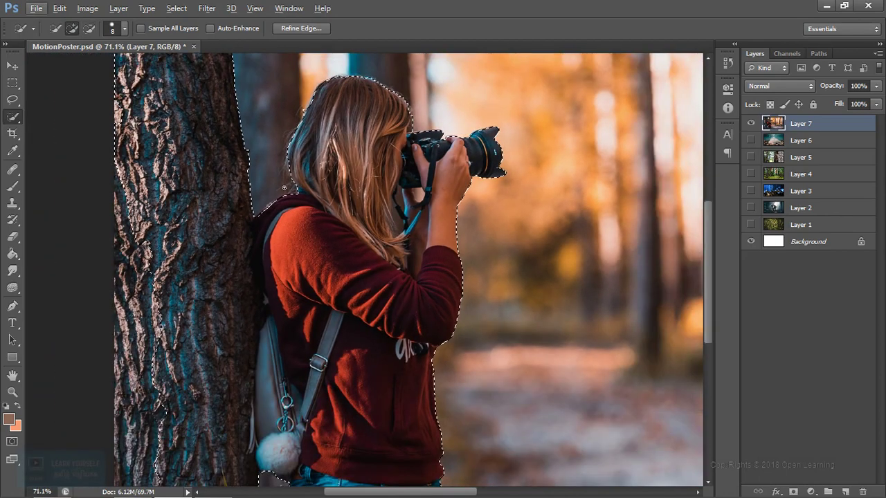
{"action": "left_click_drag", "start_coordinate": [318, 309], "coordinate": [359, 213]}
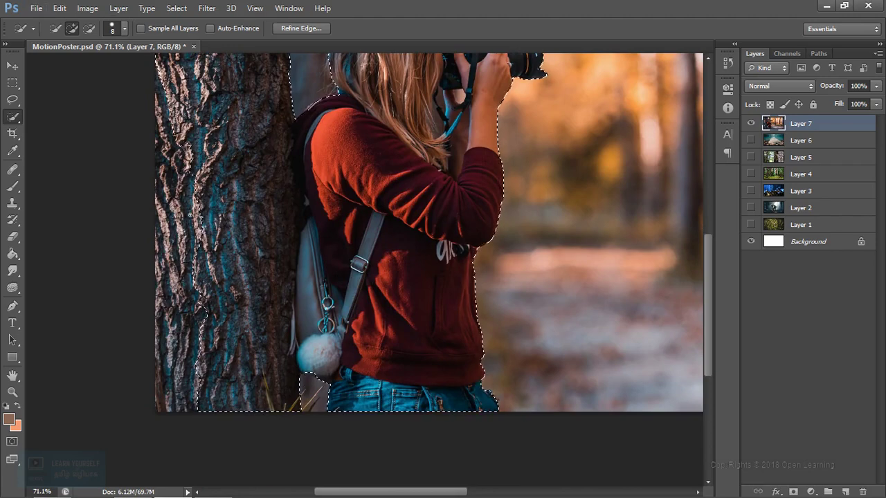
{"action": "key", "text": "bracketright"}
{"action": "key", "text": "bracketright"}
{"action": "key", "text": "bracketright"}
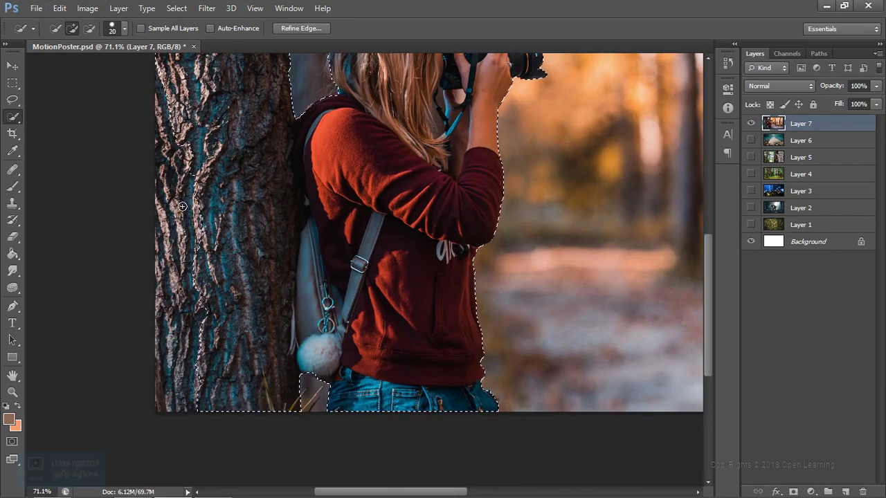
{"action": "left_click_drag", "start_coordinate": [182, 200], "coordinate": [194, 338]}
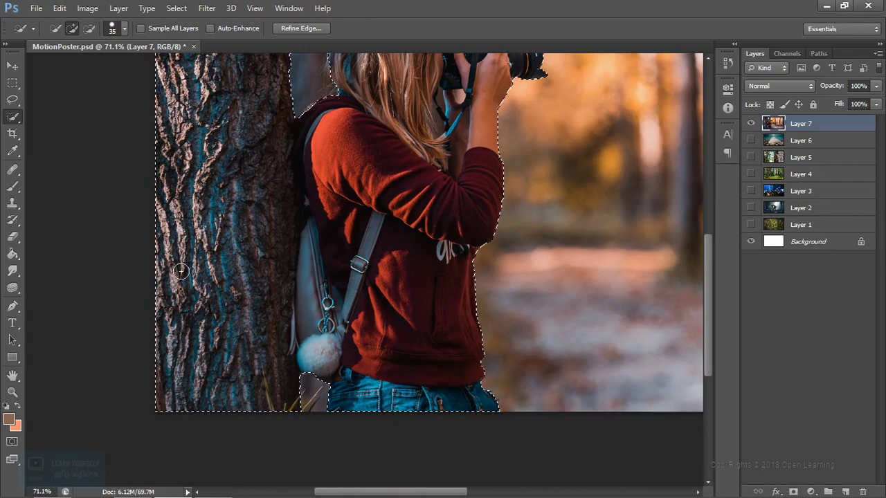
{"action": "left_click_drag", "start_coordinate": [256, 213], "coordinate": [267, 448]}
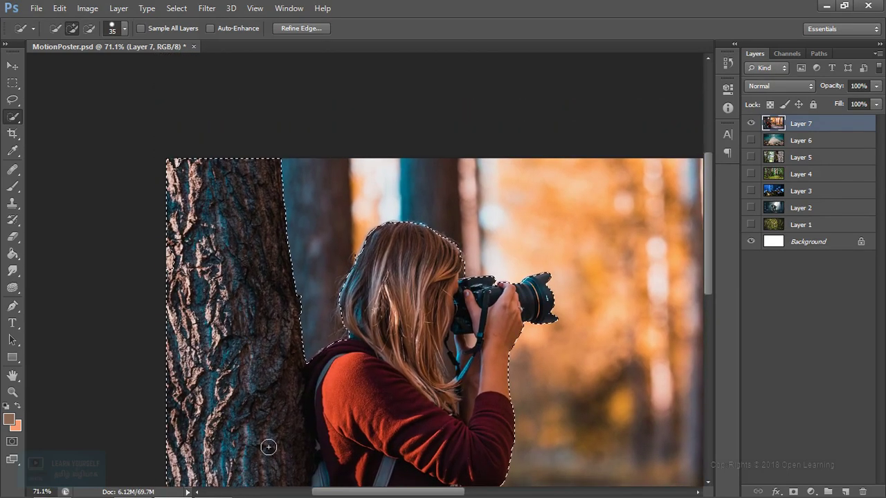
{"action": "left_click", "coordinate": [319, 28]}
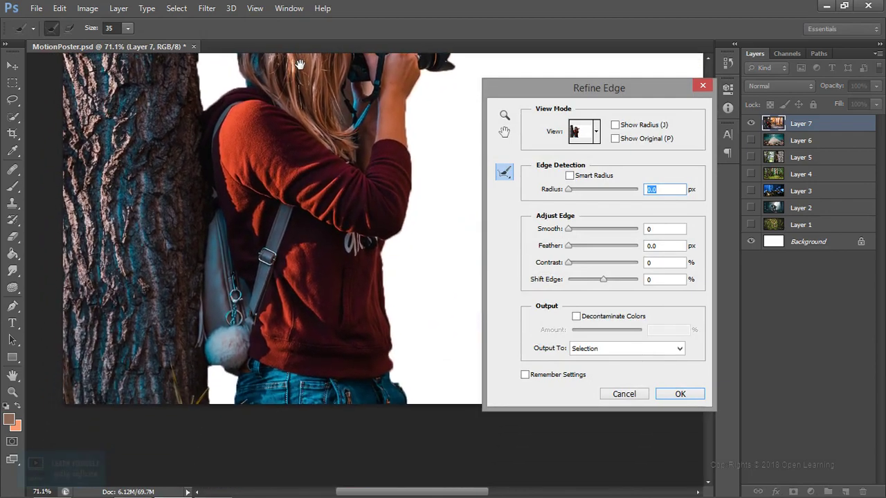
{"action": "mouse_move", "coordinate": [384, 351]}
{"action": "left_mouse_down"}
{"action": "mouse_move", "coordinate": [300, 213]}
{"action": "mouse_move", "coordinate": [336, 297]}
{"action": "left_mouse_up"}
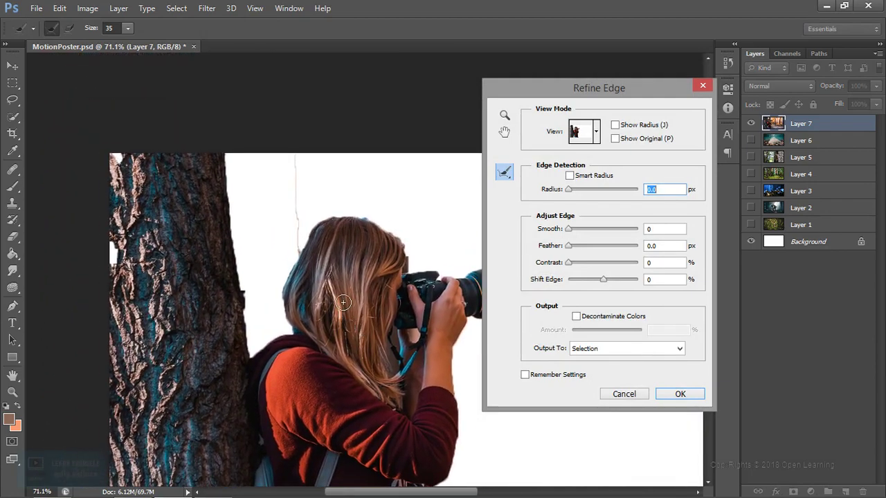
{"action": "key", "text": "Up"}
{"action": "key", "text": "Up"}
{"action": "key", "text": "Up"}
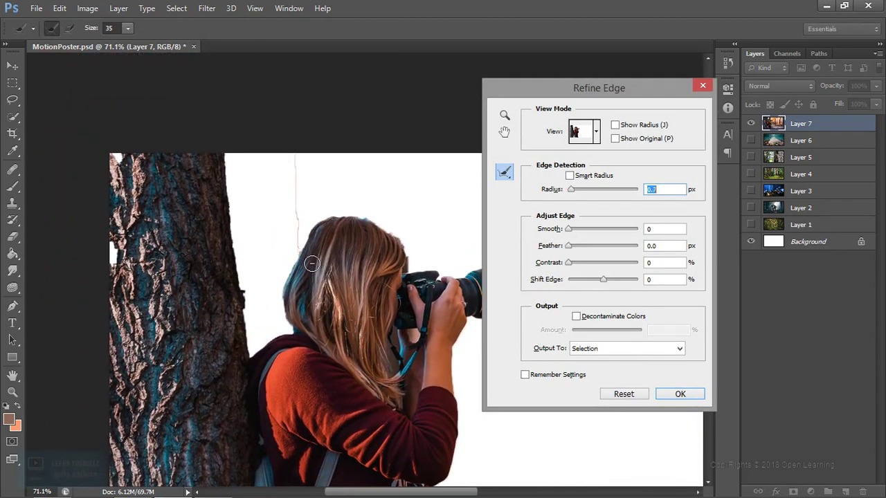
{"action": "left_click_drag", "start_coordinate": [569, 249], "coordinate": [578, 253]}
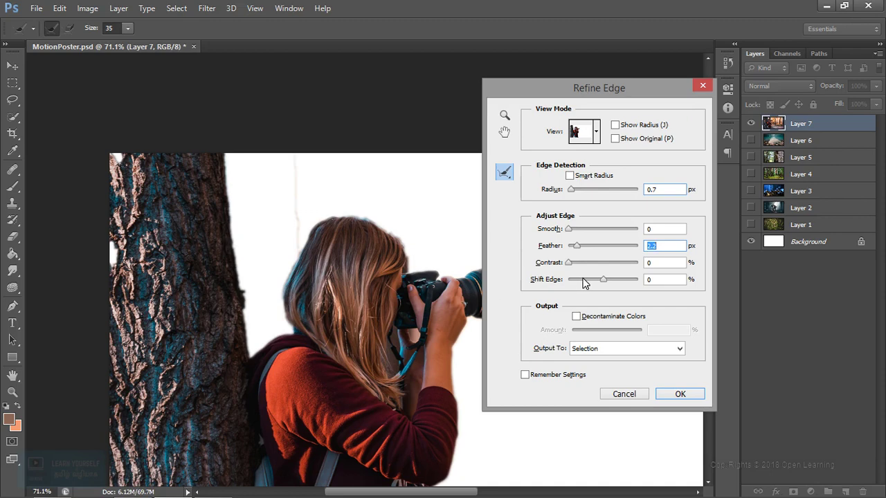
{"action": "left_click_drag", "start_coordinate": [580, 251], "coordinate": [578, 251]}
{"action": "left_click_drag", "start_coordinate": [603, 280], "coordinate": [600, 283]}
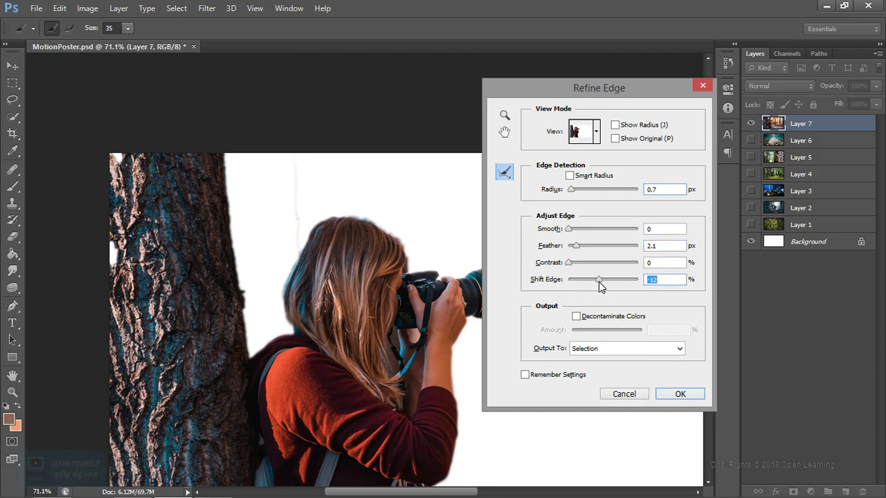
{"action": "left_click_drag", "start_coordinate": [600, 282], "coordinate": [600, 280]}
{"action": "mouse_move", "coordinate": [387, 471]}
{"action": "left_mouse_down"}
{"action": "mouse_move", "coordinate": [316, 315]}
{"action": "mouse_move", "coordinate": [339, 372]}
{"action": "left_mouse_up"}
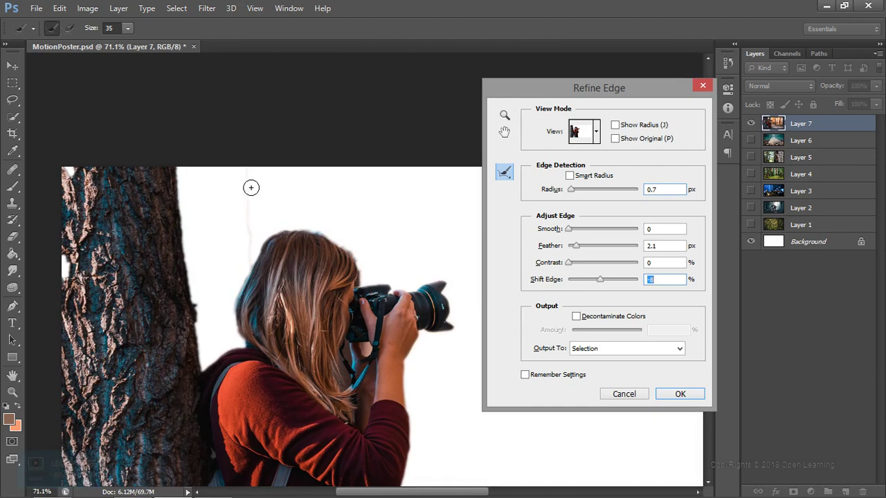
{"action": "key", "text": "alt"}
{"action": "left_click_drag", "start_coordinate": [247, 260], "coordinate": [247, 190]}
{"action": "left_click", "coordinate": [623, 394]}
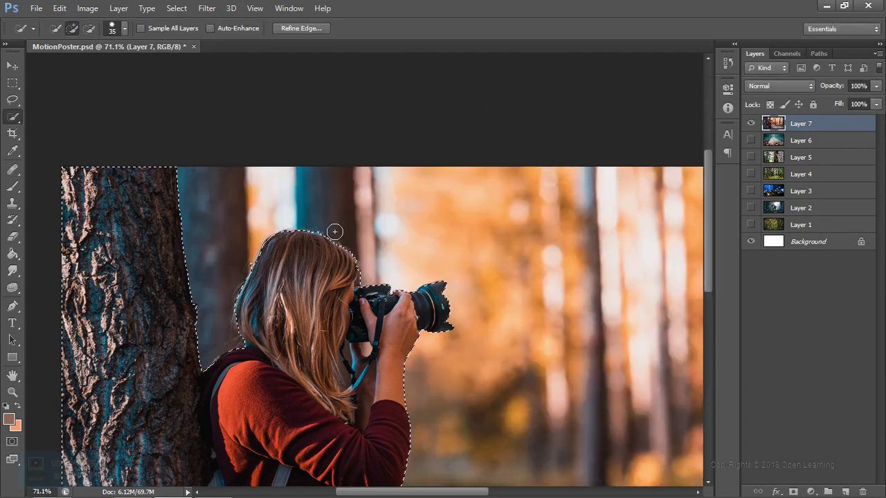
- Apply Refine Edge with 1 px feather, 6% contrast and an inward edge shift
{"action": "key", "text": "alt"}
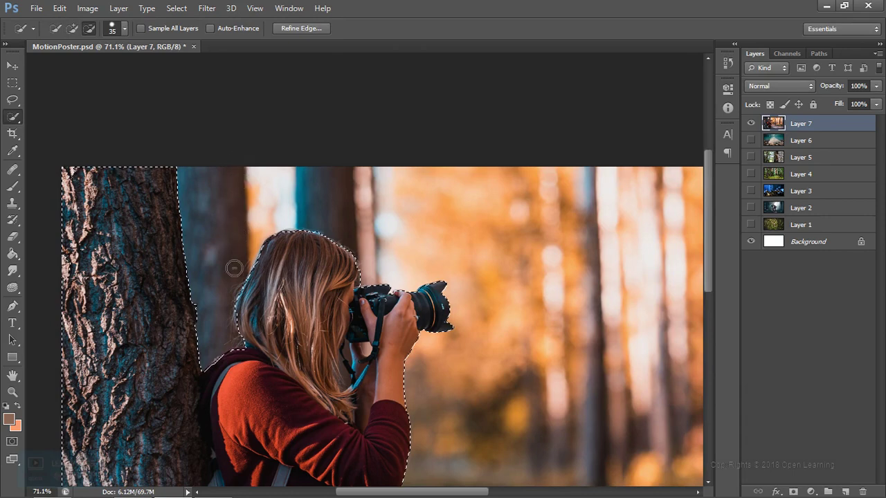
{"action": "left_click", "coordinate": [299, 29]}
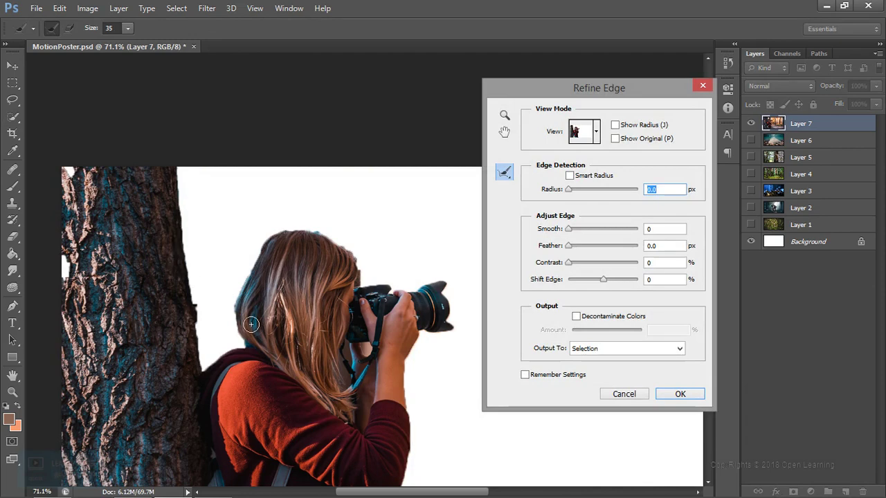
{"action": "left_click", "coordinate": [571, 247]}
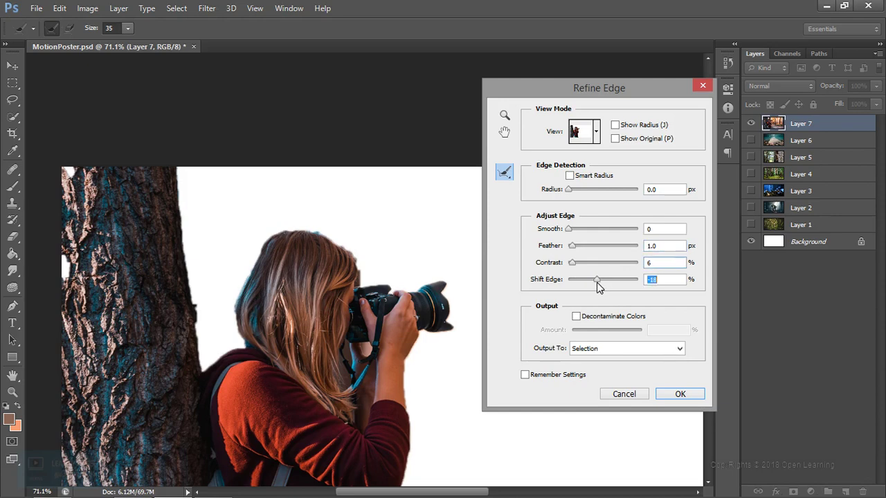
{"action": "left_click_drag", "start_coordinate": [597, 282], "coordinate": [593, 284]}
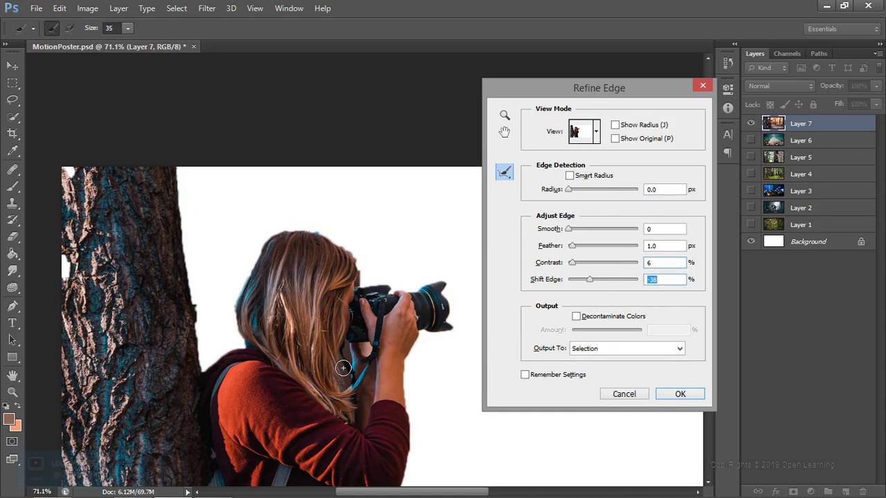
{"action": "left_click", "coordinate": [678, 396]}
{"action": "key", "text": "ctrl+0"}
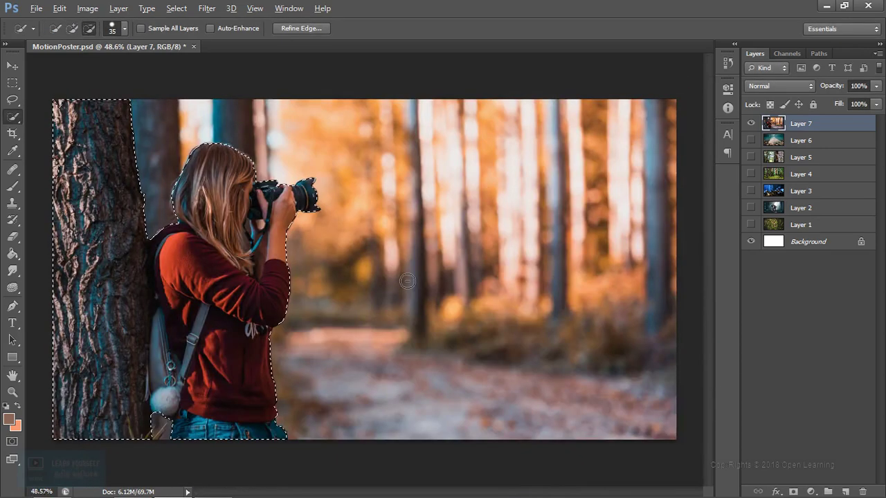
- Copy the trunk-and-woman cut-out to new Layer 8 and check it by toggling Layer 7
{"action": "key", "text": "alt"}
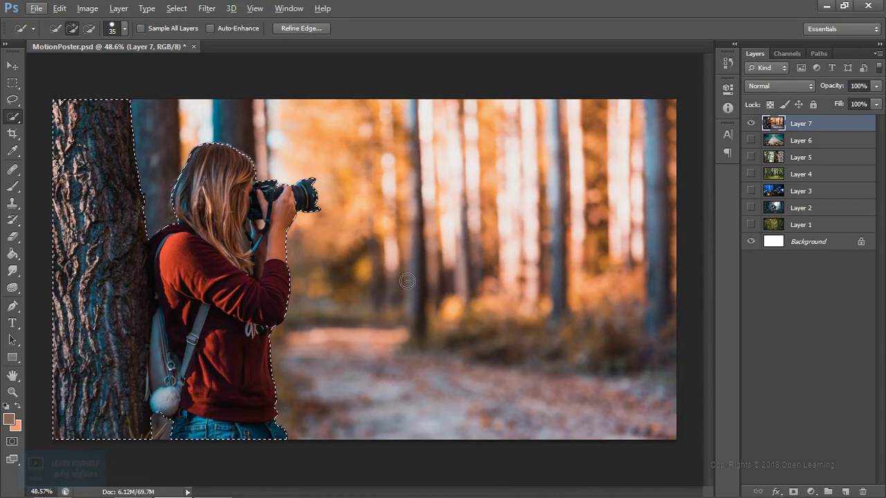
{"action": "key", "text": "ctrl+j"}
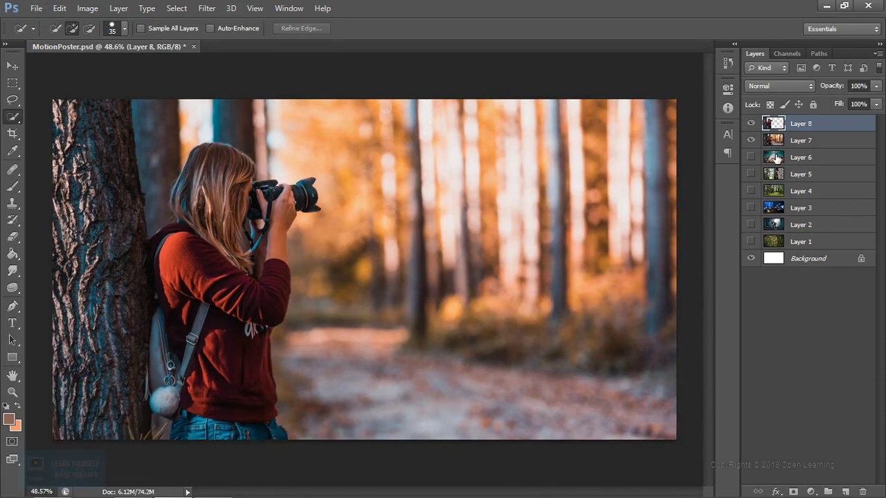
{"action": "left_click", "coordinate": [751, 140]}
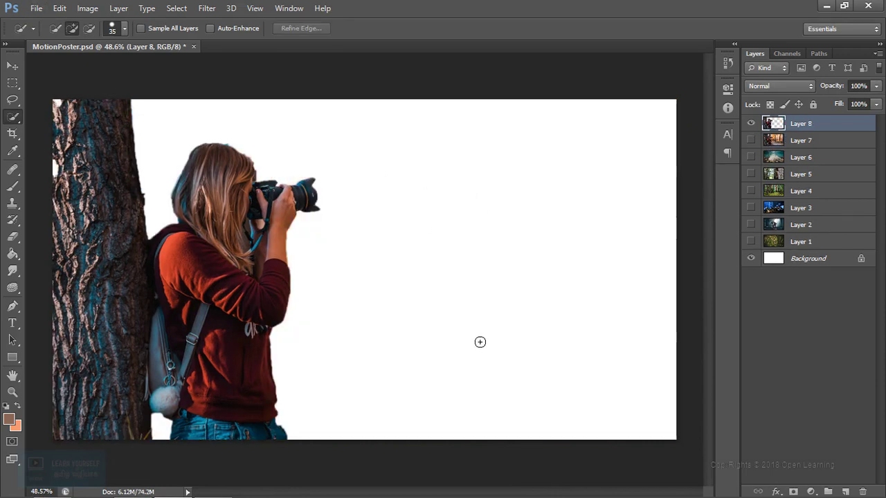
{"action": "left_click", "coordinate": [751, 140]}
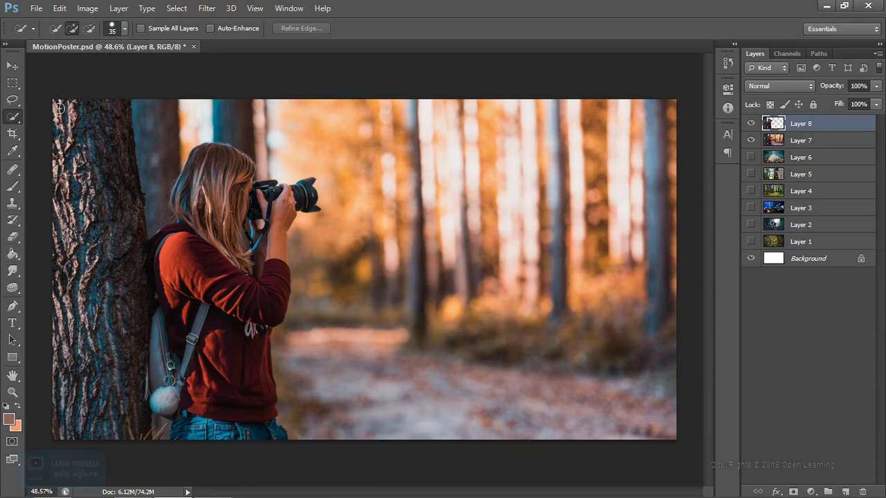
- Load Layer 8's outline and Content-Aware Fill it on Layer 7, then hide Layer 8
{"action": "left_click", "coordinate": [770, 125], "text": "ctrl"}
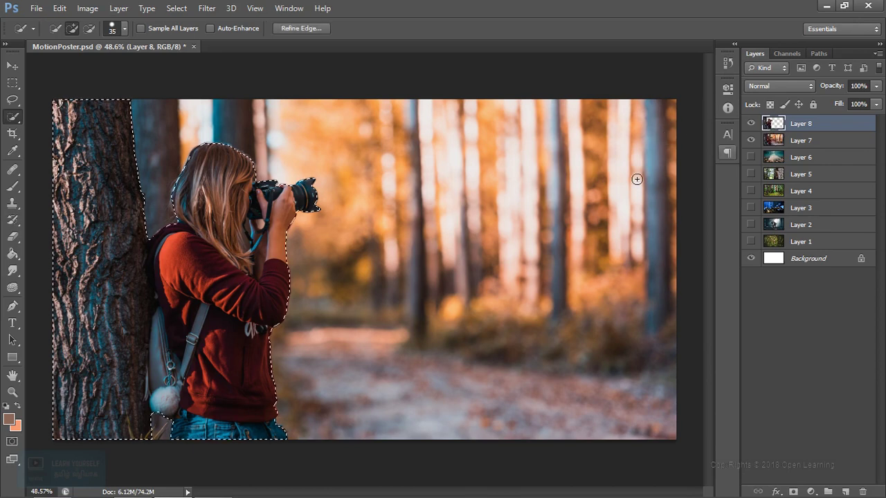
{"action": "left_click", "coordinate": [801, 141]}
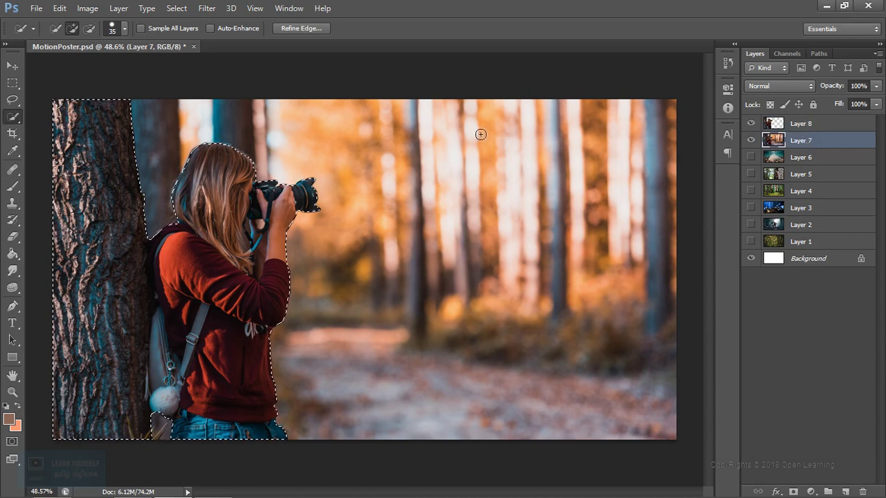
{"action": "left_click", "coordinate": [88, 8]}
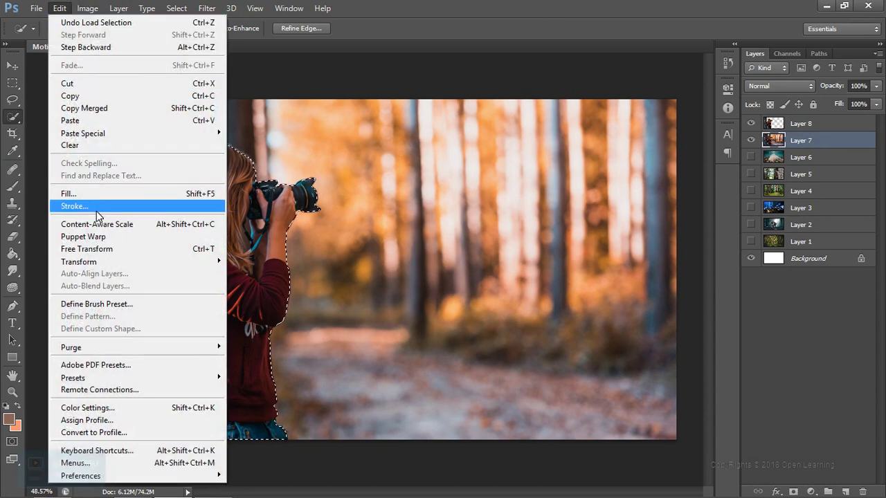
{"action": "left_click", "coordinate": [102, 224]}
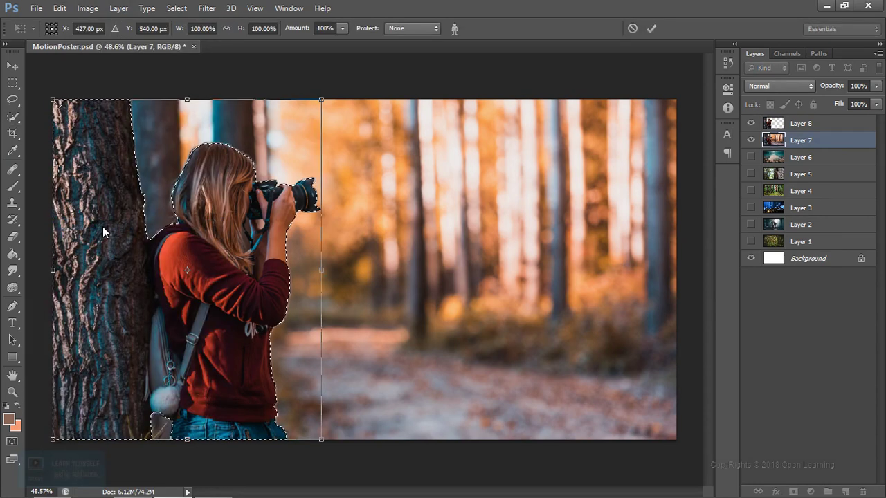
{"action": "left_click", "coordinate": [87, 9]}
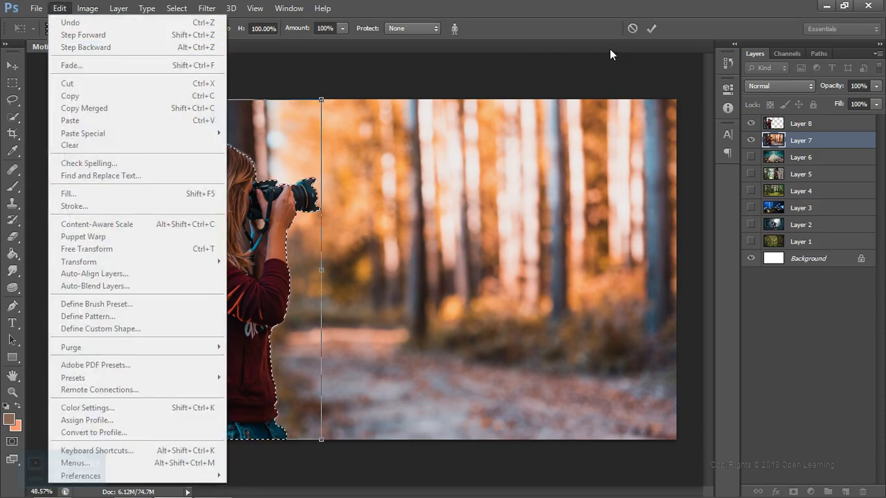
{"action": "left_click", "coordinate": [646, 32]}
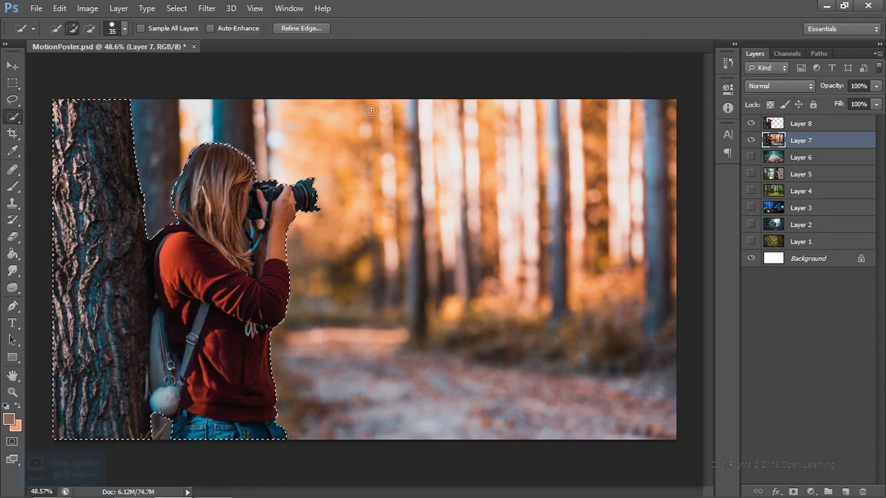
{"action": "left_click", "coordinate": [60, 9]}
{"action": "left_click", "coordinate": [80, 195]}
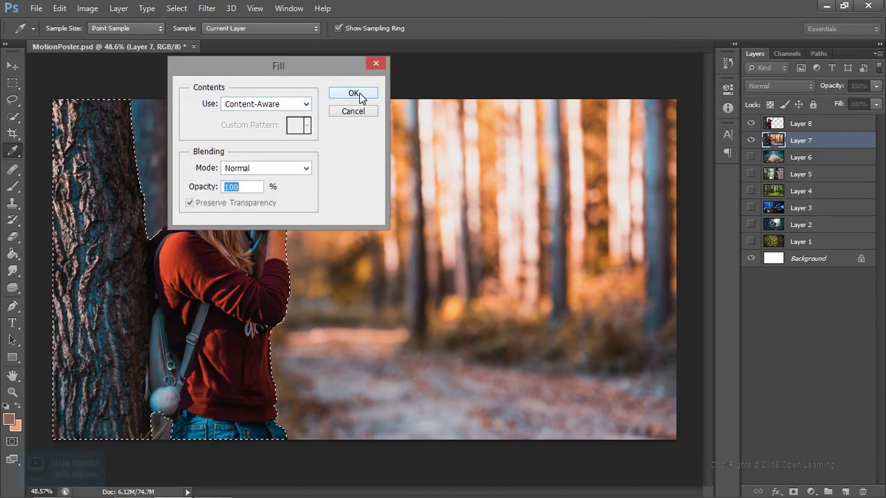
{"action": "left_click", "coordinate": [360, 96]}
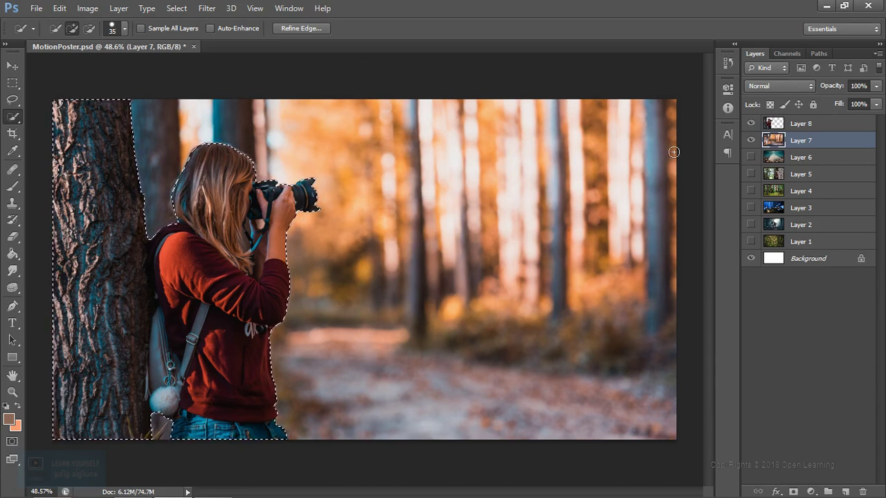
{"action": "left_click", "coordinate": [752, 124]}
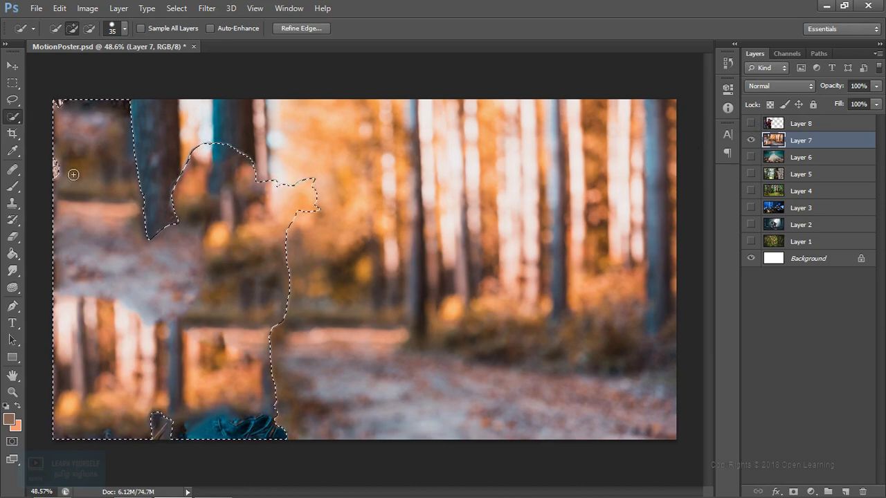
- Deselect and clone-stamp nearby ground at size 125 over the leftover jeans at the bottom
{"action": "key", "text": "ctrl+d"}
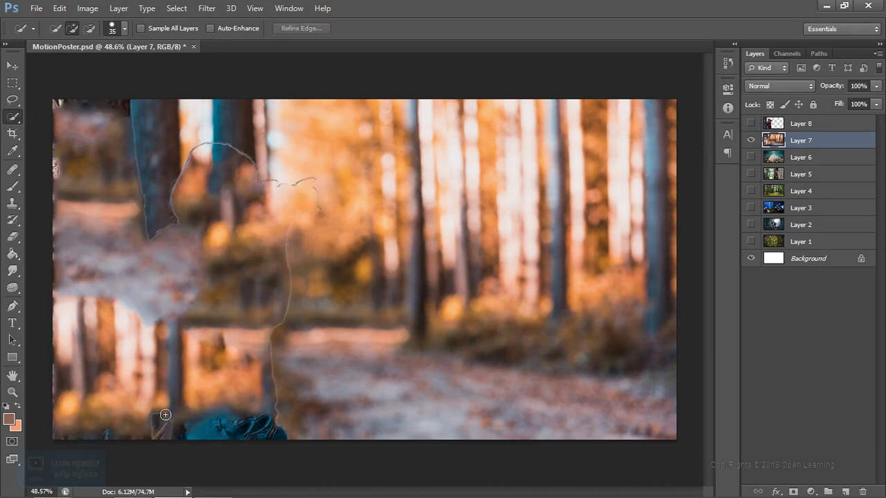
{"action": "scroll", "coordinate": [354, 422], "scroll_direction": "up", "scroll_amount": 2}
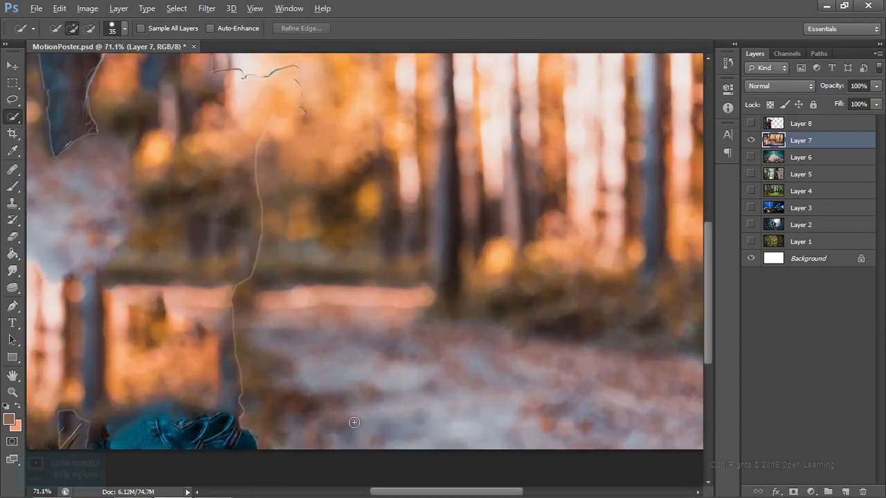
{"action": "mouse_move", "coordinate": [367, 386]}
{"action": "left_mouse_down"}
{"action": "mouse_move", "coordinate": [425, 303]}
{"action": "mouse_move", "coordinate": [425, 325]}
{"action": "left_mouse_up"}
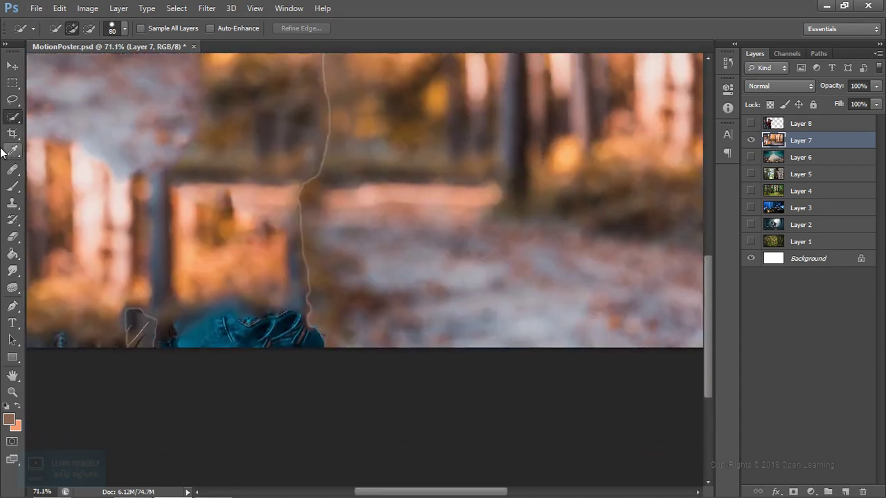
{"action": "key", "text": "s"}
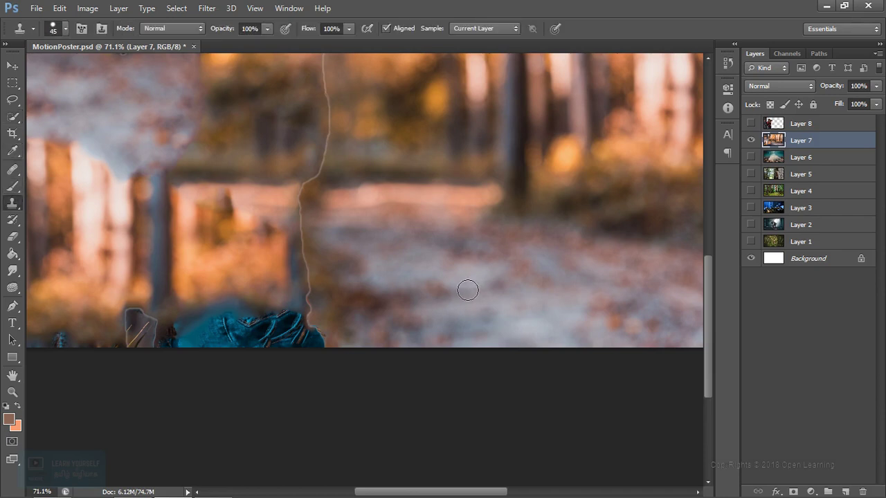
{"action": "key", "text": "bracketright"}
{"action": "key", "text": "bracketright"}
{"action": "key", "text": "bracketright"}
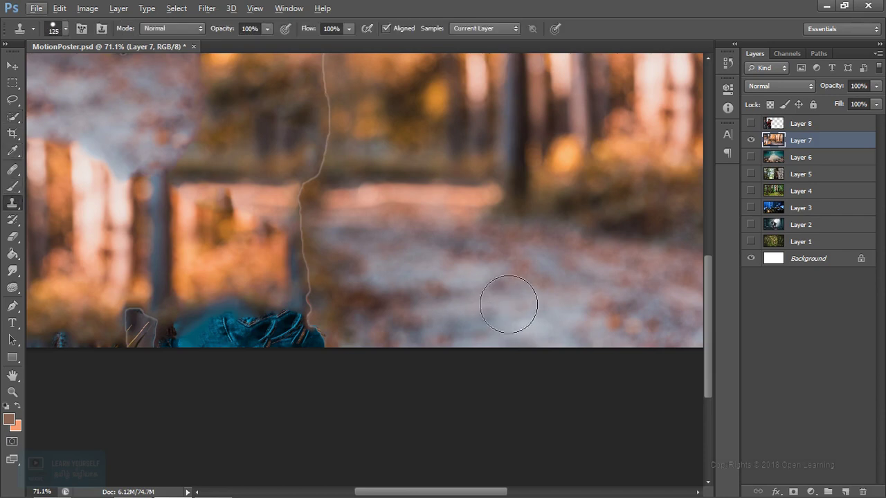
{"action": "left_click", "coordinate": [353, 343], "text": "alt"}
{"action": "mouse_move", "coordinate": [310, 327]}
{"action": "left_mouse_down"}
{"action": "mouse_move", "coordinate": [300, 330]}
{"action": "mouse_move", "coordinate": [293, 309]}
{"action": "mouse_move", "coordinate": [289, 263]}
{"action": "left_mouse_up"}
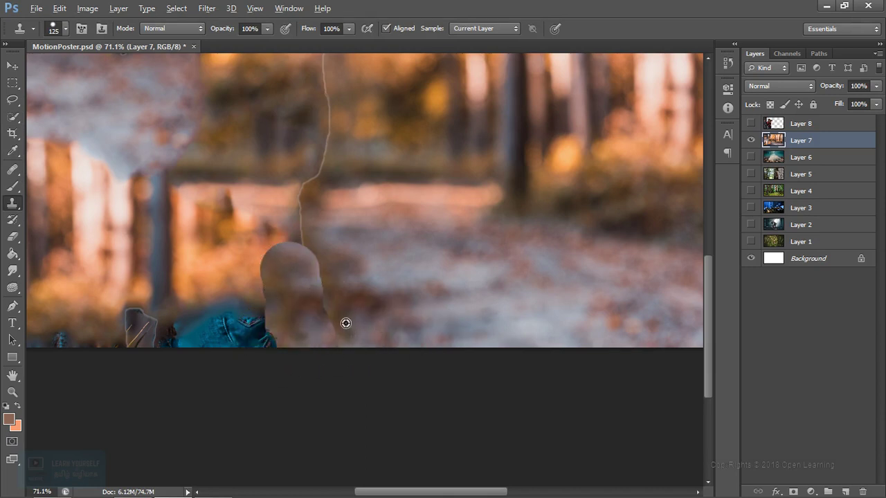
{"action": "mouse_move", "coordinate": [239, 337]}
{"action": "left_mouse_down"}
{"action": "mouse_move", "coordinate": [138, 333]}
{"action": "mouse_move", "coordinate": [159, 326]}
{"action": "mouse_move", "coordinate": [142, 325]}
{"action": "left_mouse_up"}
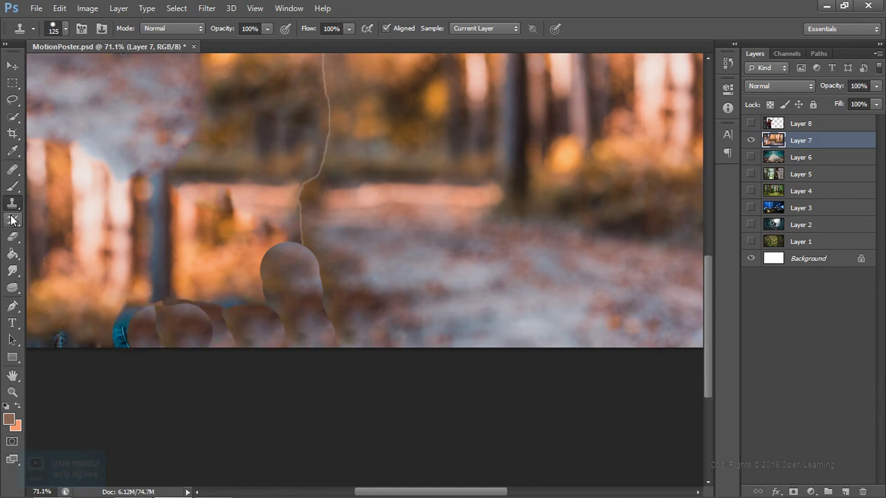
{"action": "right_click", "coordinate": [13, 206]}
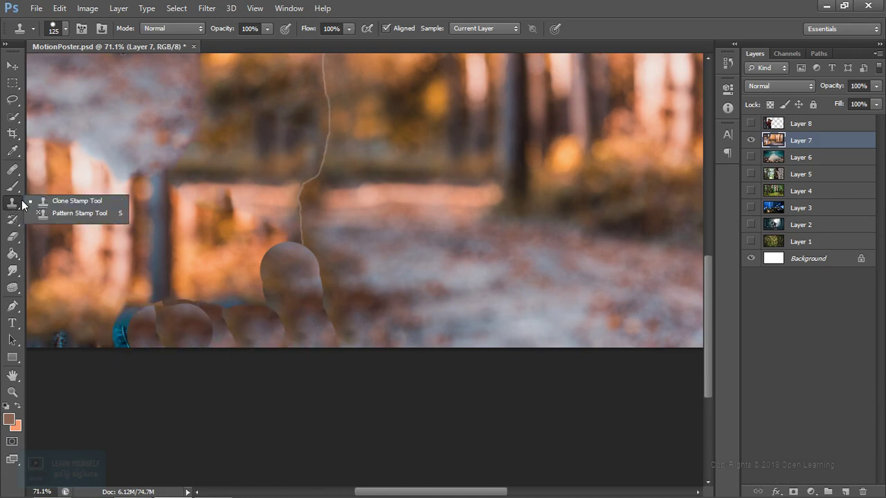
{"action": "left_click", "coordinate": [13, 169]}
- Heal the cloned patches along the bottom edge into the ground with a size-100 brush
{"action": "mouse_move", "coordinate": [286, 283]}
{"action": "left_mouse_down"}
{"action": "mouse_move", "coordinate": [299, 253]}
{"action": "mouse_move", "coordinate": [326, 326]}
{"action": "left_mouse_up"}
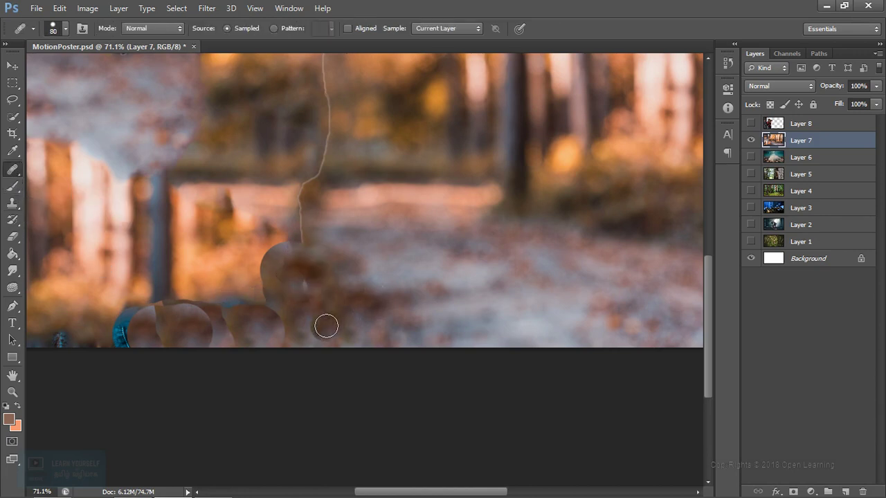
{"action": "key", "text": "bracketright"}
{"action": "key", "text": "bracketright"}
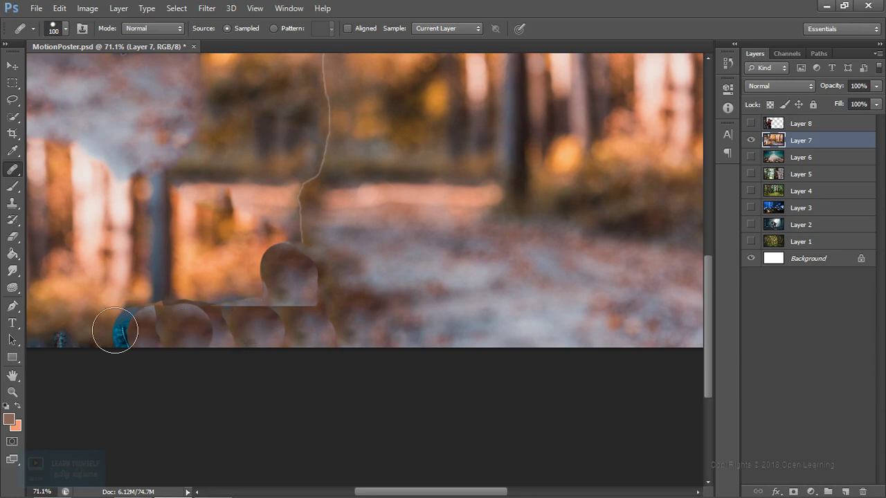
{"action": "left_click_drag", "start_coordinate": [115, 331], "coordinate": [201, 331]}
{"action": "mouse_move", "coordinate": [135, 326]}
{"action": "left_mouse_down"}
{"action": "mouse_move", "coordinate": [168, 307]}
{"action": "mouse_move", "coordinate": [49, 339]}
{"action": "left_mouse_up"}
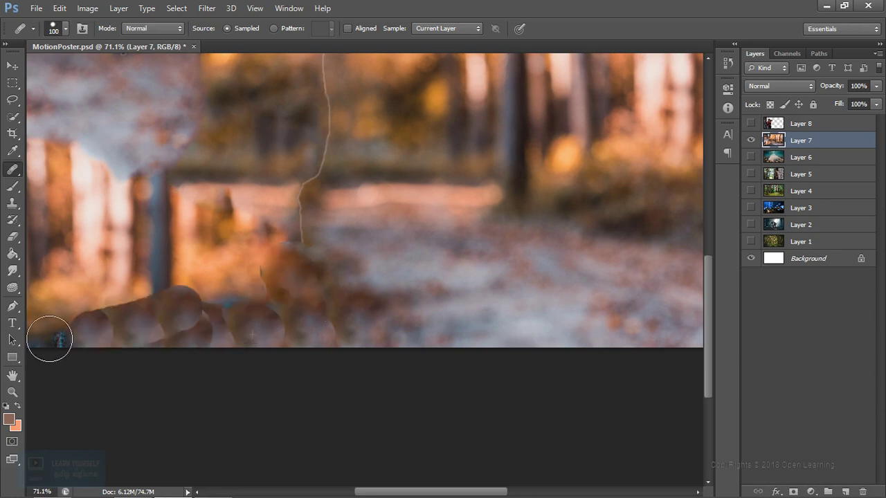
{"action": "scroll", "coordinate": [242, 340], "scroll_direction": "left", "scroll_amount": 3}
{"action": "scroll", "coordinate": [241, 340], "scroll_direction": "up", "scroll_amount": 1}
{"action": "scroll", "coordinate": [376, 370], "scroll_direction": "left", "scroll_amount": 2}
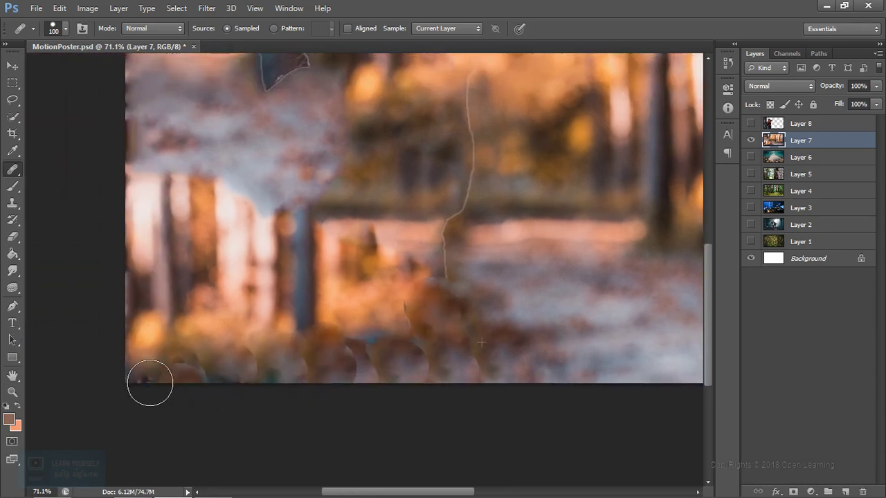
{"action": "scroll", "coordinate": [409, 277], "scroll_direction": "up", "scroll_amount": 4}
{"action": "scroll", "coordinate": [346, 402], "scroll_direction": "right", "scroll_amount": 2}
{"action": "scroll", "coordinate": [347, 402], "scroll_direction": "up", "scroll_amount": 1}
{"action": "scroll", "coordinate": [390, 338], "scroll_direction": "right", "scroll_amount": 1}
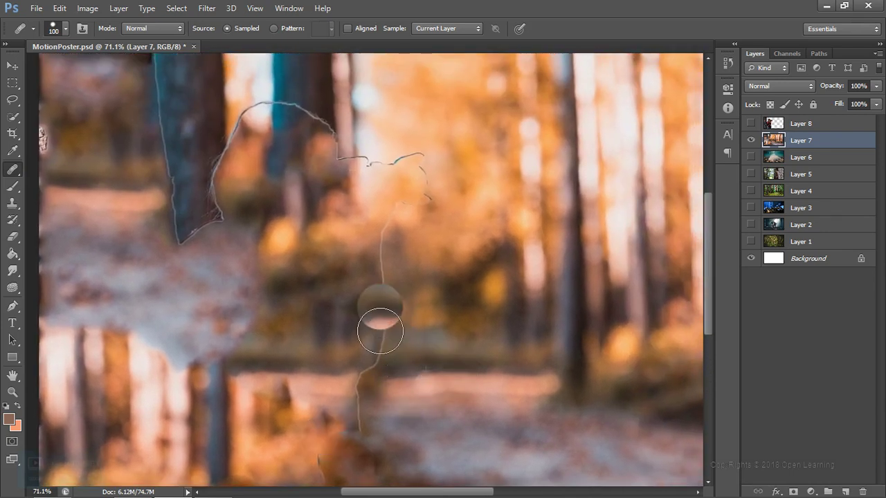
- Heal away the thin leftover outline lines and the remaining figure area
{"action": "left_click_drag", "start_coordinate": [380, 331], "coordinate": [326, 474]}
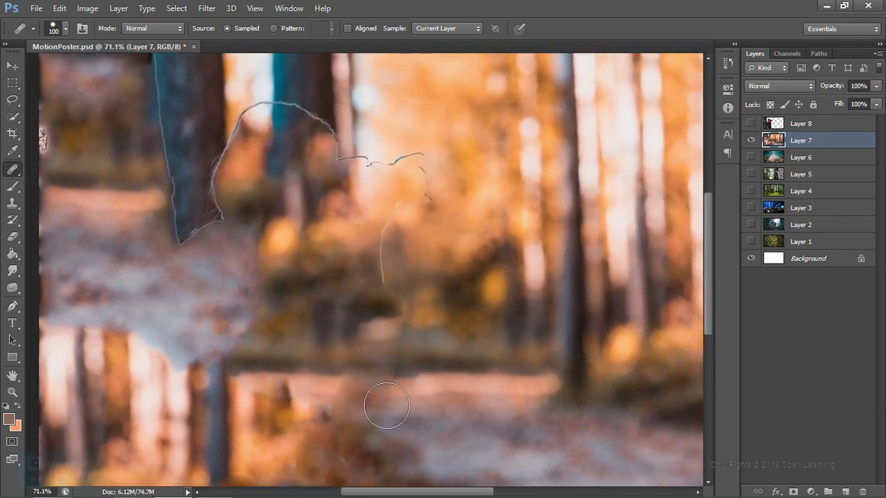
{"action": "mouse_move", "coordinate": [399, 215]}
{"action": "left_mouse_down"}
{"action": "mouse_move", "coordinate": [389, 270]}
{"action": "mouse_move", "coordinate": [394, 356]}
{"action": "left_mouse_up"}
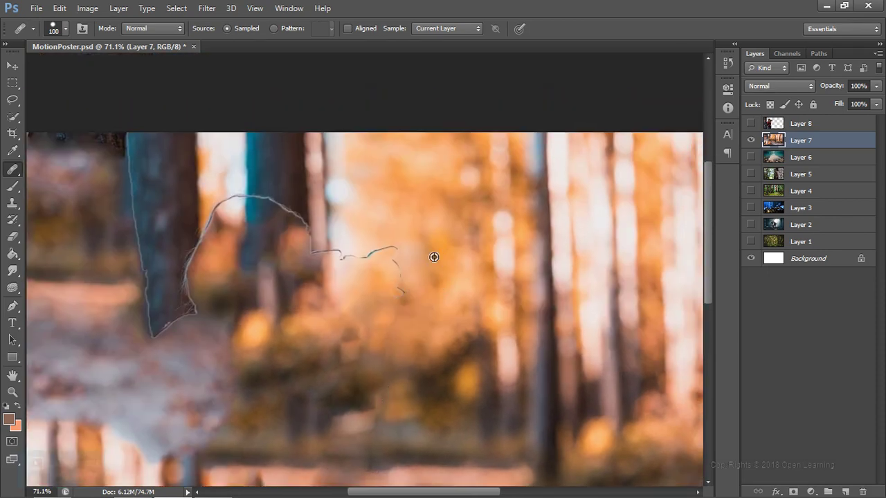
{"action": "left_click_drag", "start_coordinate": [396, 248], "coordinate": [401, 287]}
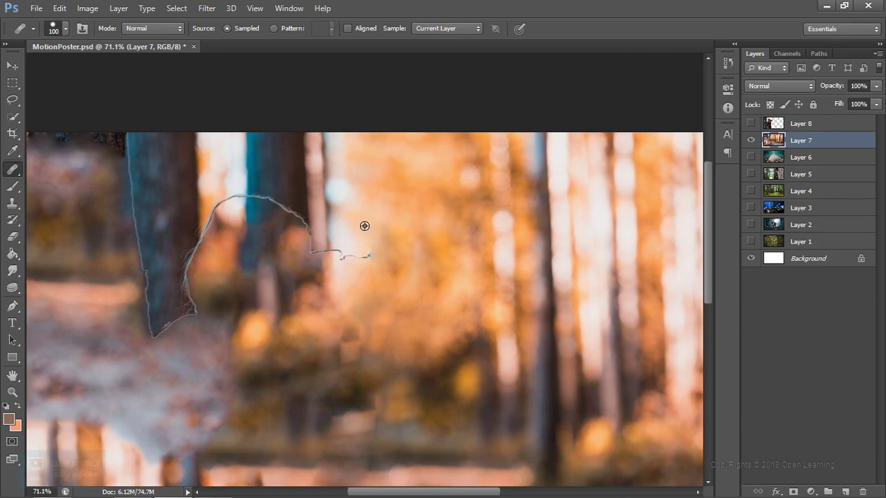
{"action": "left_click_drag", "start_coordinate": [365, 225], "coordinate": [281, 207]}
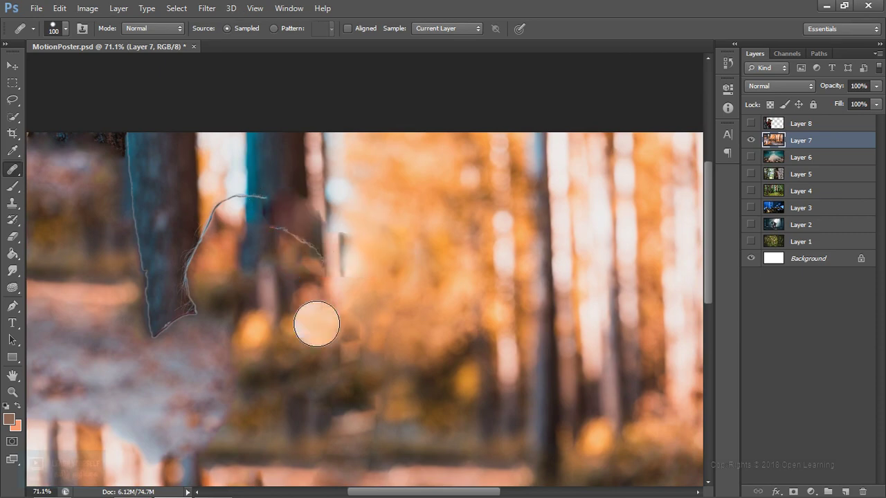
{"action": "left_click", "coordinate": [356, 166], "text": "alt"}
{"action": "left_click_drag", "start_coordinate": [324, 255], "coordinate": [292, 272]}
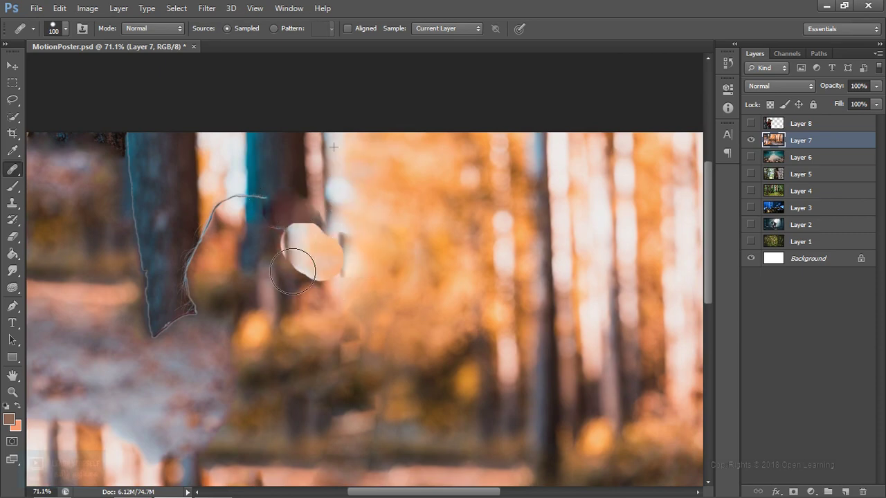
- Sample bark texture and heal the gap, blue strip and dark edge along the tree trunk
{"action": "scroll", "coordinate": [360, 319], "scroll_direction": "down", "scroll_amount": 2}
{"action": "scroll", "coordinate": [360, 319], "scroll_direction": "down", "scroll_amount": 2}
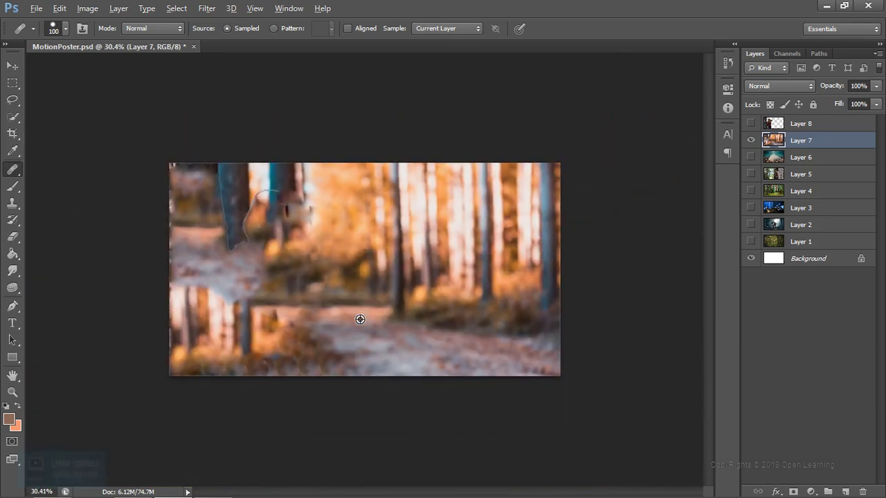
{"action": "scroll", "coordinate": [360, 319], "scroll_direction": "up", "scroll_amount": 2}
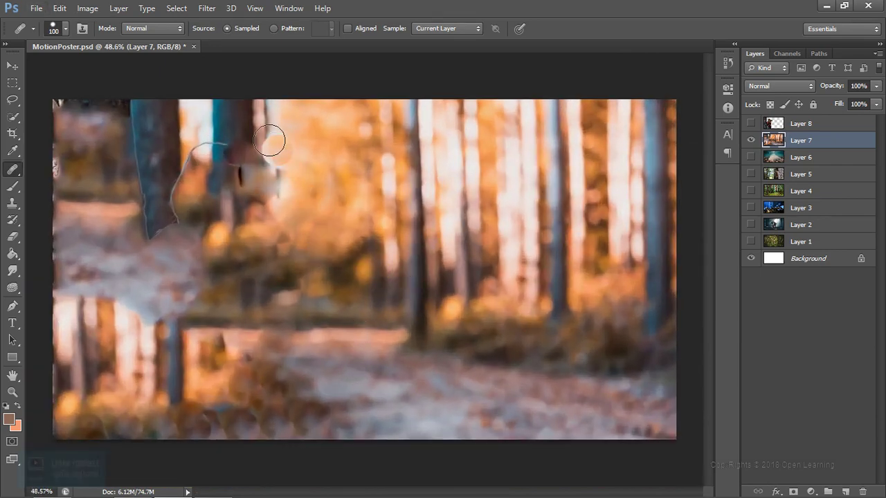
{"action": "left_click", "coordinate": [256, 115], "text": "alt"}
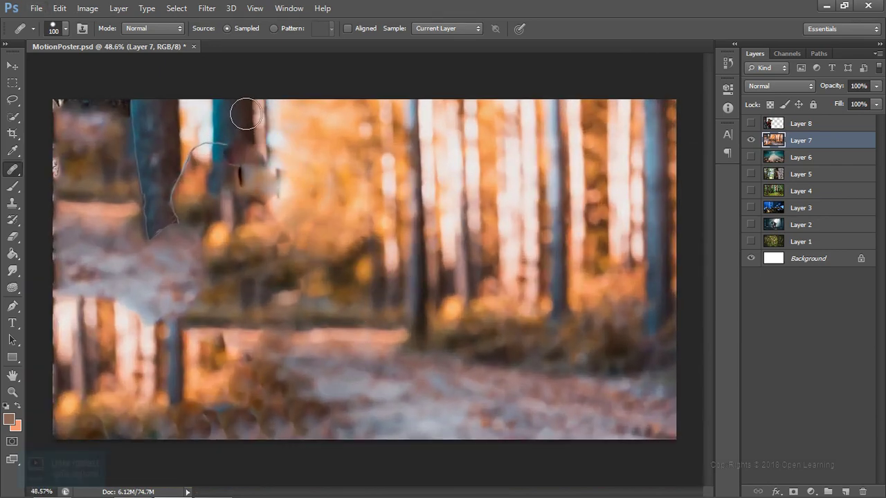
{"action": "left_click_drag", "start_coordinate": [241, 118], "coordinate": [233, 249]}
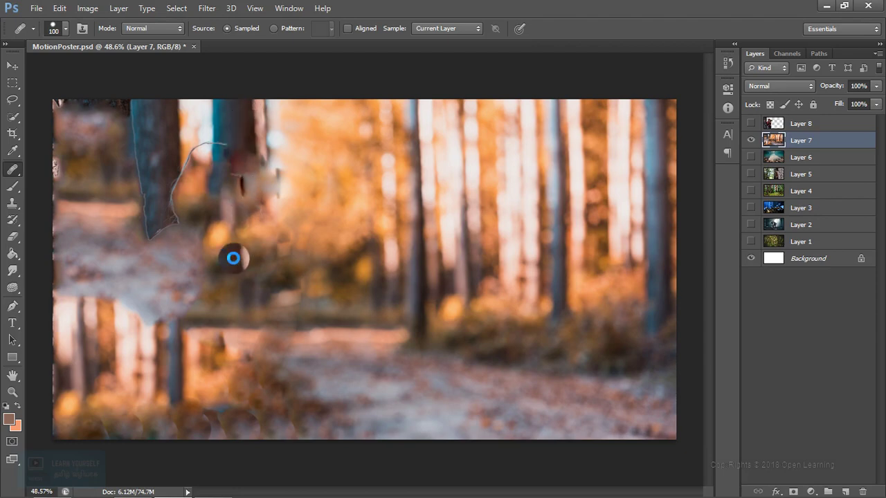
{"action": "left_click", "coordinate": [221, 117], "text": "alt"}
{"action": "left_click_drag", "start_coordinate": [214, 143], "coordinate": [182, 238]}
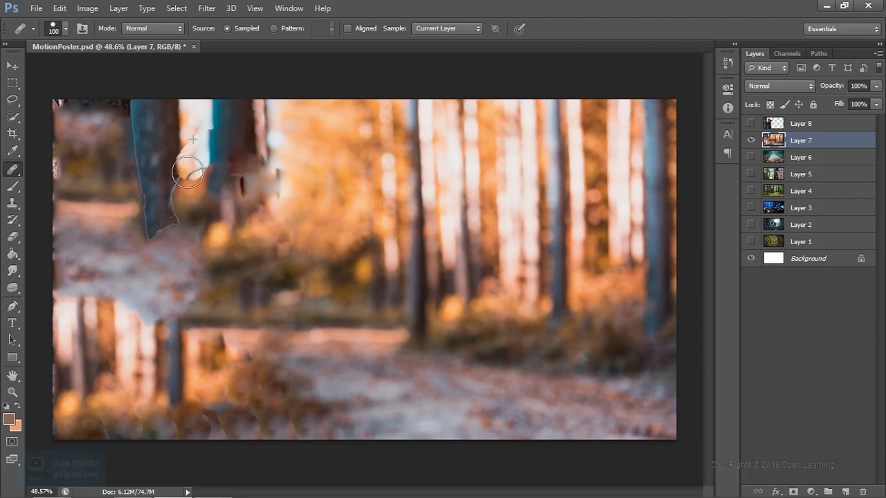
{"action": "left_click", "coordinate": [222, 147], "text": "alt"}
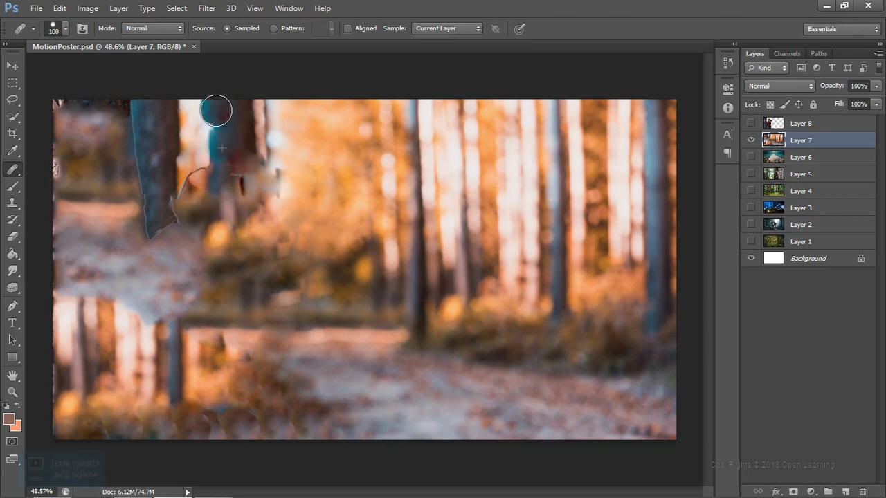
{"action": "mouse_move", "coordinate": [216, 111]}
{"action": "left_mouse_down"}
{"action": "mouse_move", "coordinate": [215, 159]}
{"action": "mouse_move", "coordinate": [165, 253]}
{"action": "left_mouse_up"}
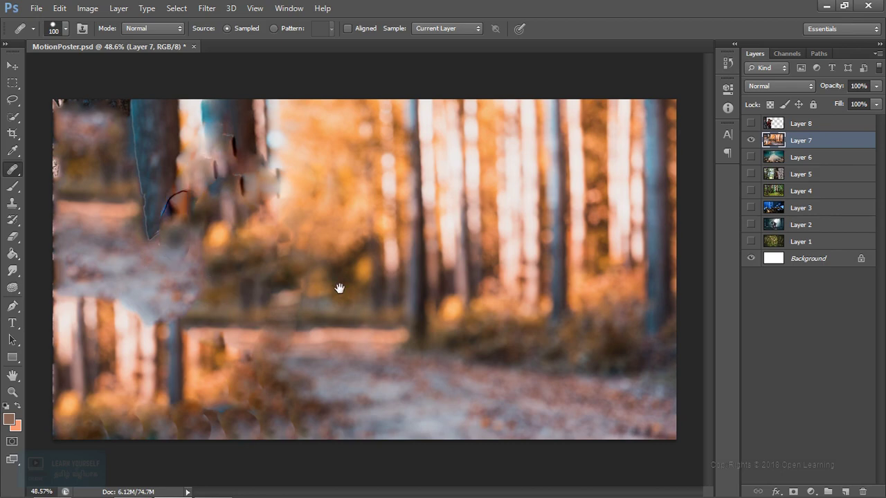
{"action": "left_click_drag", "start_coordinate": [181, 202], "coordinate": [131, 251]}
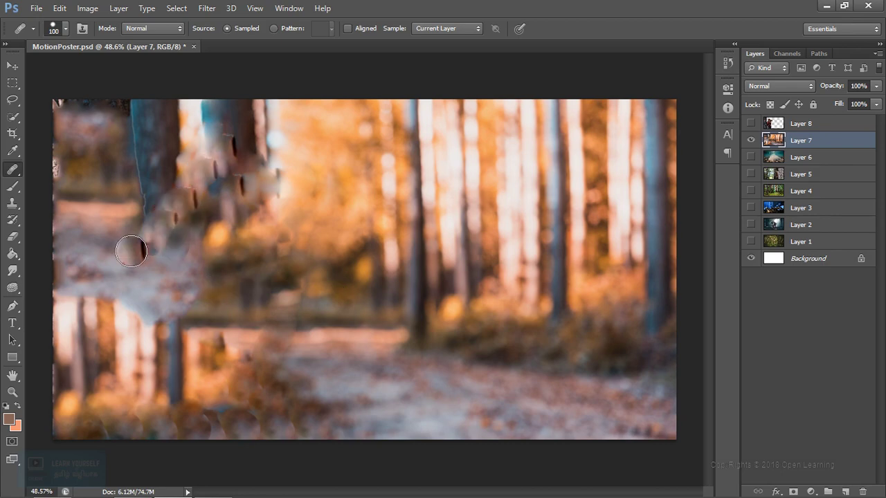
- Sample ground near the trunk base and heal across the lower trunk edge
{"action": "scroll", "coordinate": [194, 320], "scroll_direction": "down", "scroll_amount": 2, "text": "alt"}
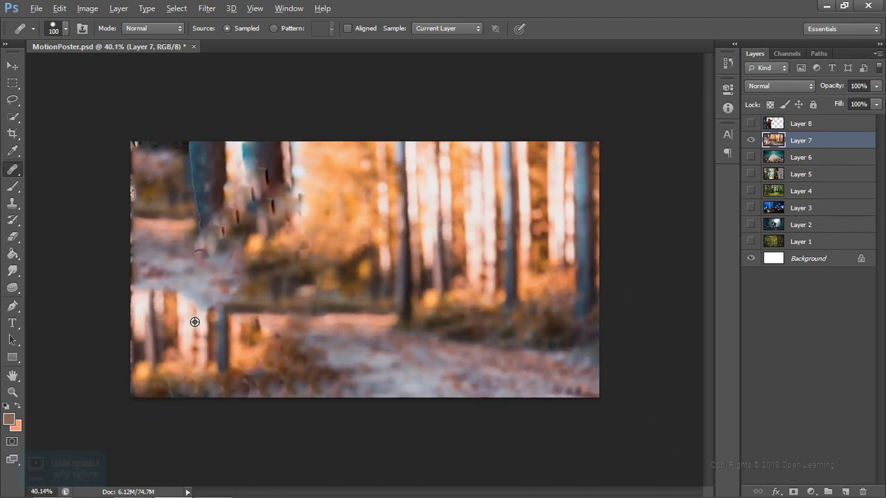
{"action": "scroll", "coordinate": [194, 322], "scroll_direction": "up", "scroll_amount": 3, "text": "alt"}
{"action": "left_click", "coordinate": [194, 321], "text": "alt"}
{"action": "mouse_move", "coordinate": [142, 230]}
{"action": "left_mouse_down"}
{"action": "mouse_move", "coordinate": [336, 201]}
{"action": "mouse_move", "coordinate": [273, 405]}
{"action": "mouse_move", "coordinate": [166, 429]}
{"action": "mouse_move", "coordinate": [256, 394]}
{"action": "mouse_move", "coordinate": [207, 436]}
{"action": "left_mouse_up"}
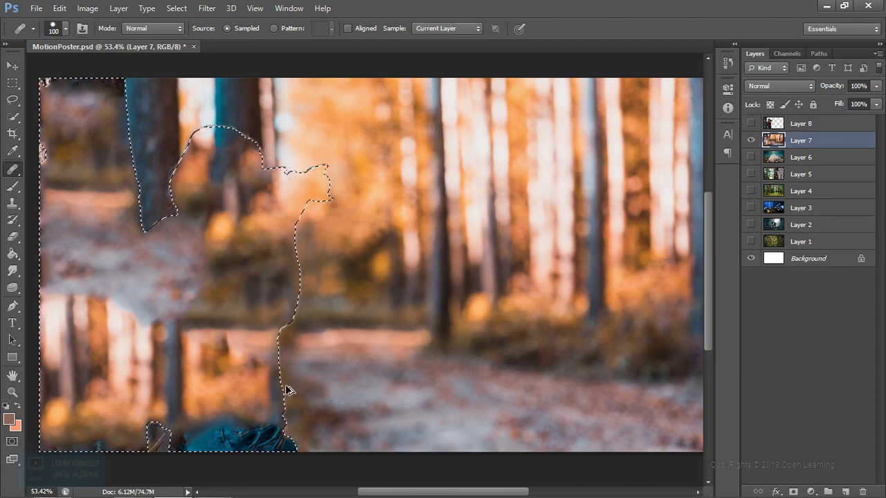
- Slide the forest layer about 4.36 in left so clean trees cover the figure area
{"action": "mouse_move", "coordinate": [351, 374]}
{"action": "left_mouse_down"}
{"action": "mouse_move", "coordinate": [452, 379]}
{"action": "mouse_move", "coordinate": [379, 385]}
{"action": "left_mouse_up"}
{"action": "scroll", "coordinate": [380, 386], "scroll_direction": "down", "scroll_amount": 2}
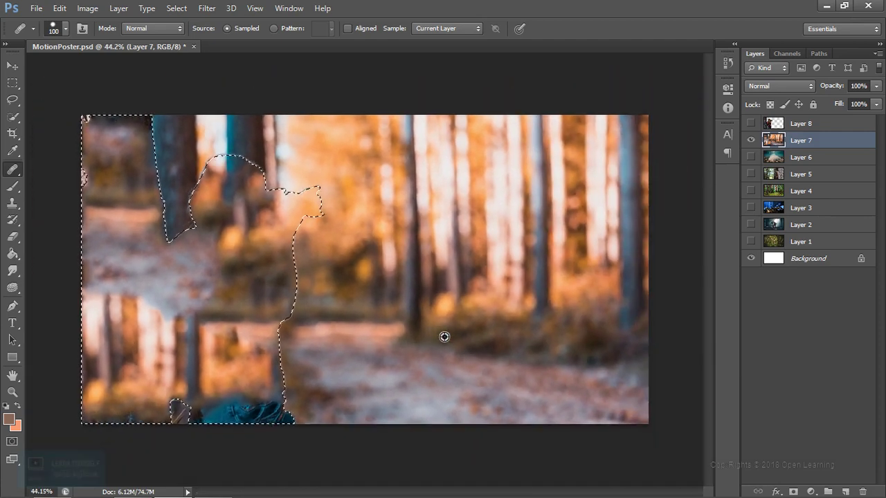
{"action": "key", "text": "v"}
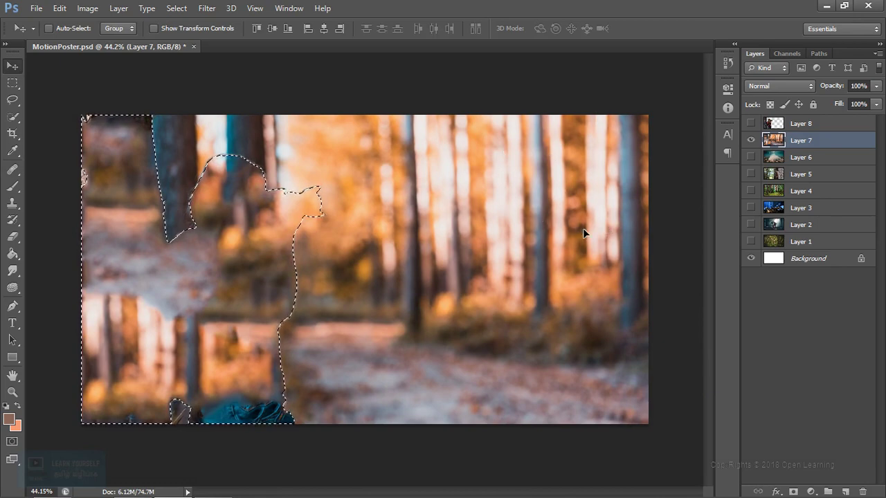
{"action": "left_click_drag", "start_coordinate": [265, 264], "coordinate": [267, 266]}
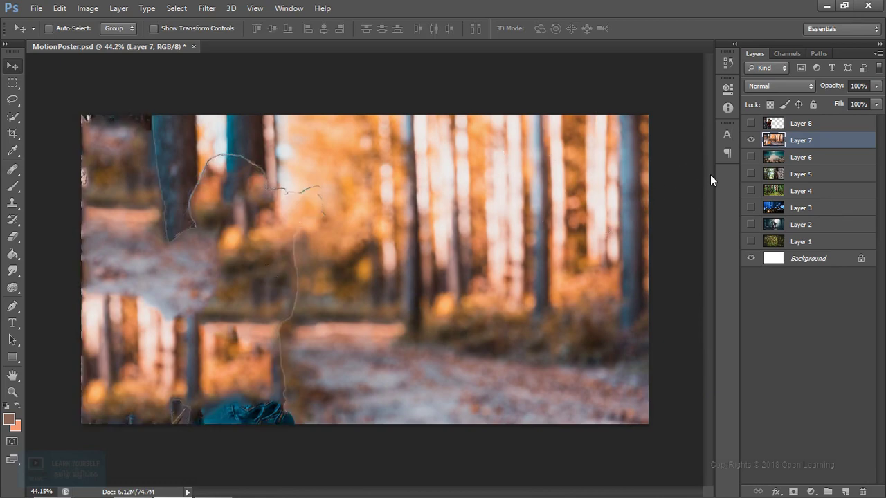
{"action": "left_click_drag", "start_coordinate": [490, 232], "coordinate": [128, 242]}
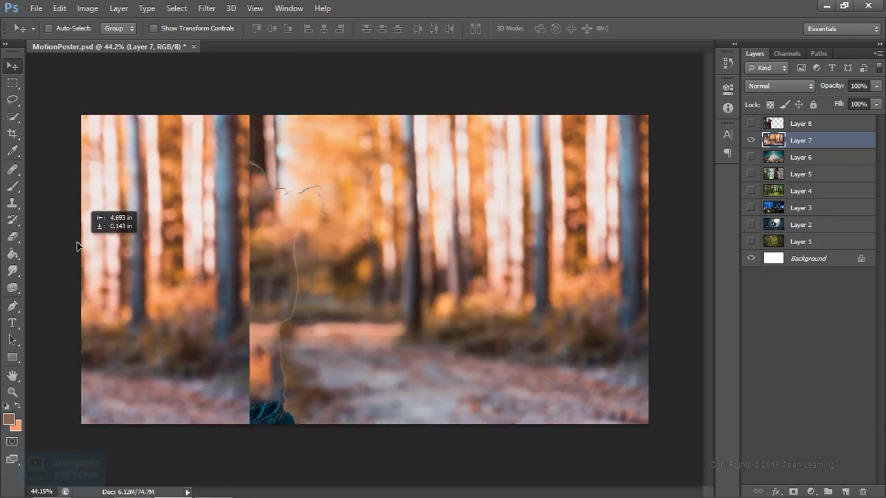
{"action": "left_click_drag", "start_coordinate": [128, 242], "coordinate": [114, 235]}
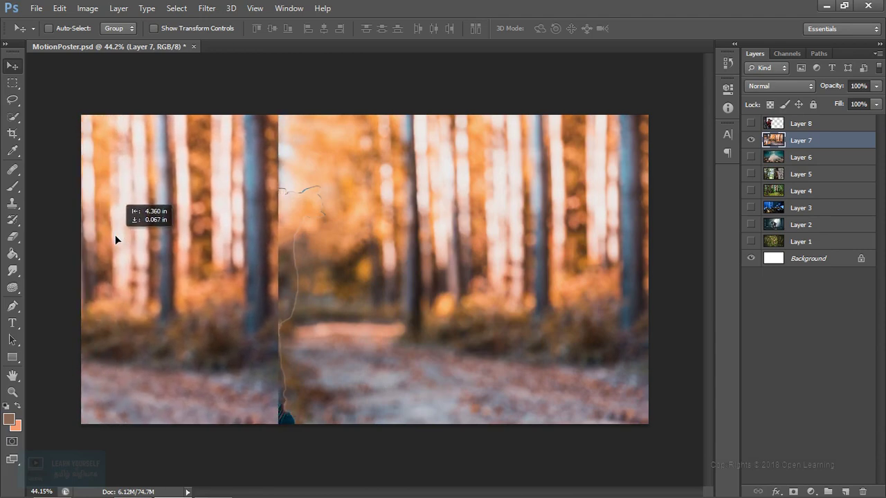
{"action": "key", "text": "ctrl+j"}
- Soft-erase the hard vertical seam on Layer 7 copy, then shrink the eraser brush
{"action": "key", "text": "e"}
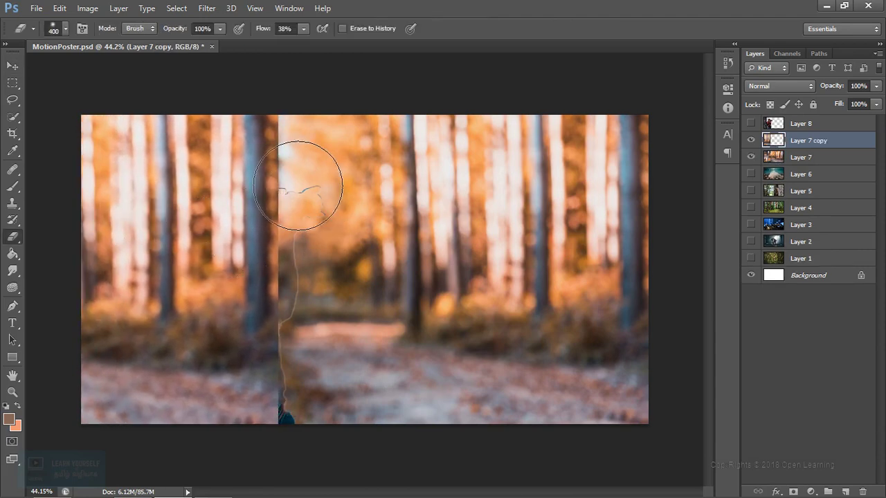
{"action": "mouse_move", "coordinate": [314, 141]}
{"action": "left_mouse_down"}
{"action": "mouse_move", "coordinate": [307, 352]}
{"action": "mouse_move", "coordinate": [316, 479]}
{"action": "left_mouse_up"}
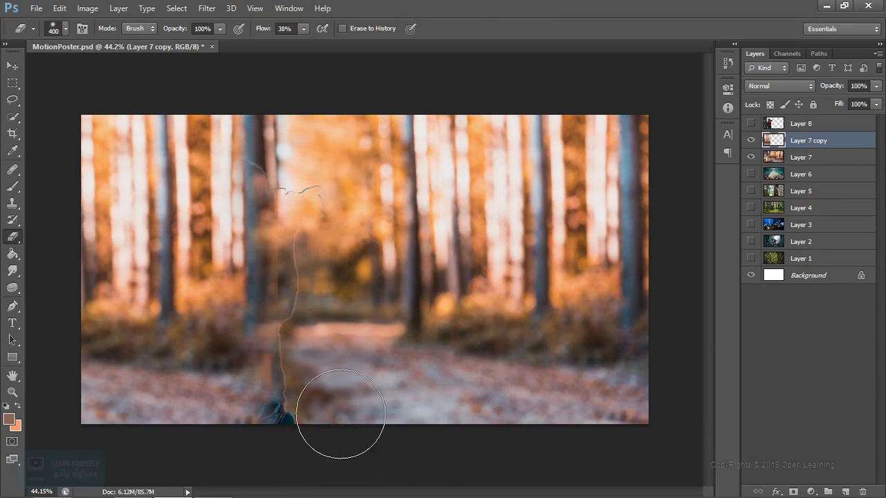
{"action": "scroll", "coordinate": [333, 412], "scroll_direction": "up", "scroll_amount": 1, "text": "alt"}
{"action": "scroll", "coordinate": [336, 412], "scroll_direction": "up", "scroll_amount": 2, "text": "alt"}
{"action": "scroll", "coordinate": [341, 413], "scroll_direction": "up", "scroll_amount": 1, "text": "alt"}
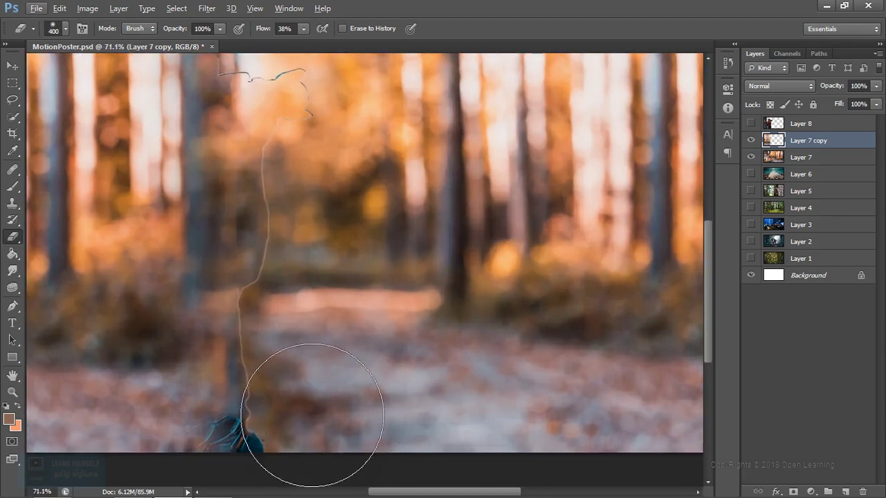
{"action": "key", "text": "bracketleft"}
{"action": "key", "text": "bracketleft"}
{"action": "key", "text": "bracketleft"}
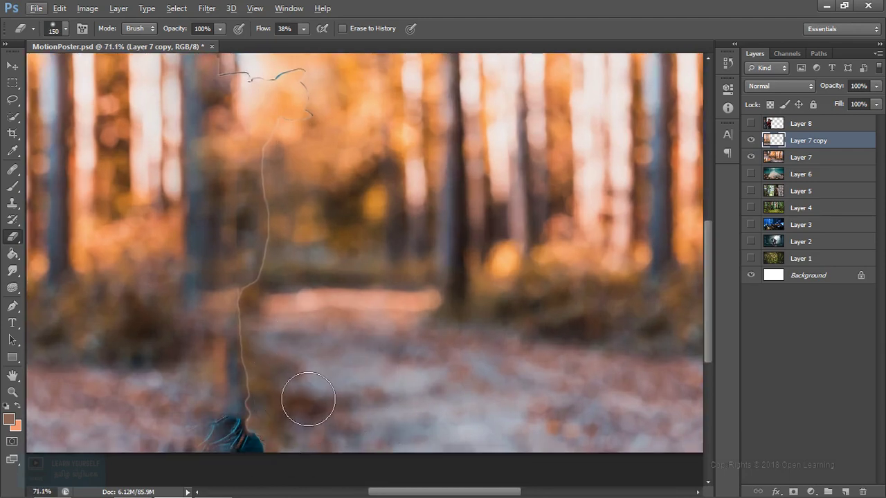
{"action": "left_click", "coordinate": [12, 168]}
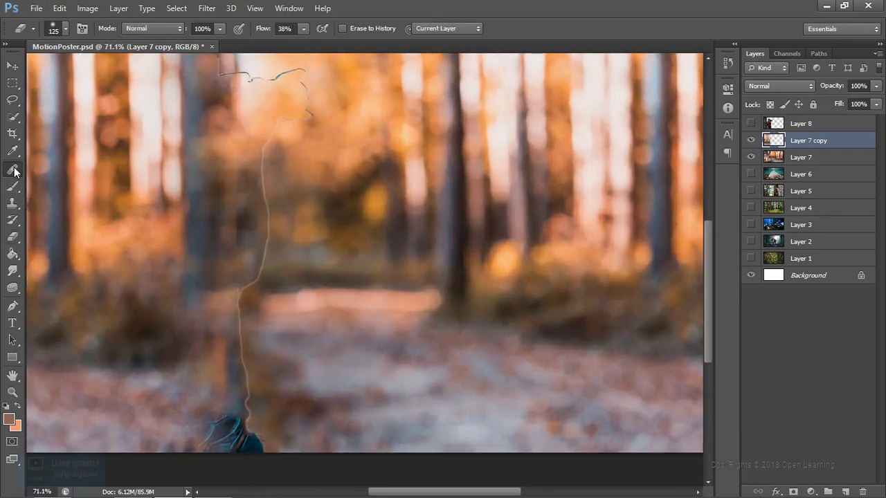
- On Layer 7, heal away the shoe, lower body and head of the figure using sampled ground
{"action": "left_click", "coordinate": [285, 425], "text": "alt"}
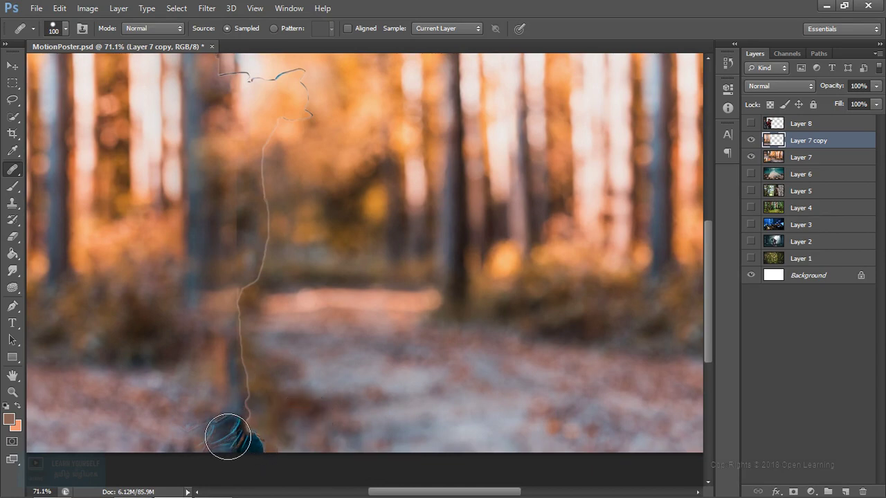
{"action": "left_click", "coordinate": [807, 158]}
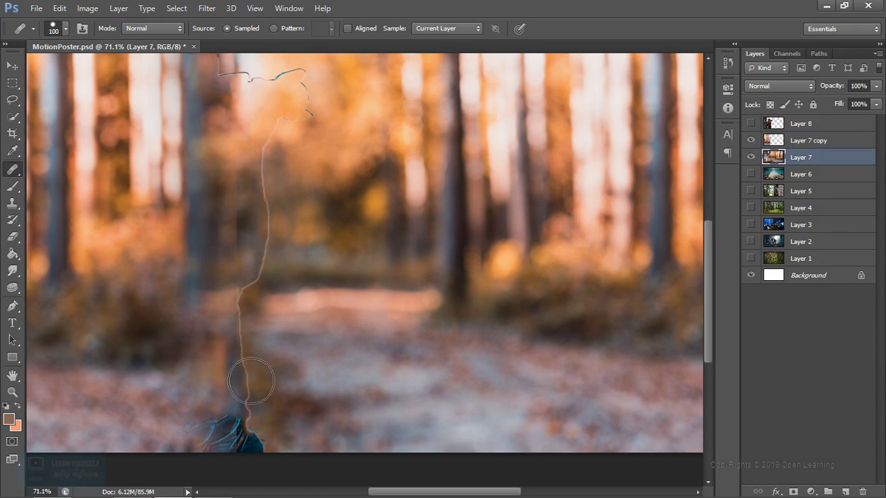
{"action": "left_click_drag", "start_coordinate": [262, 419], "coordinate": [245, 443]}
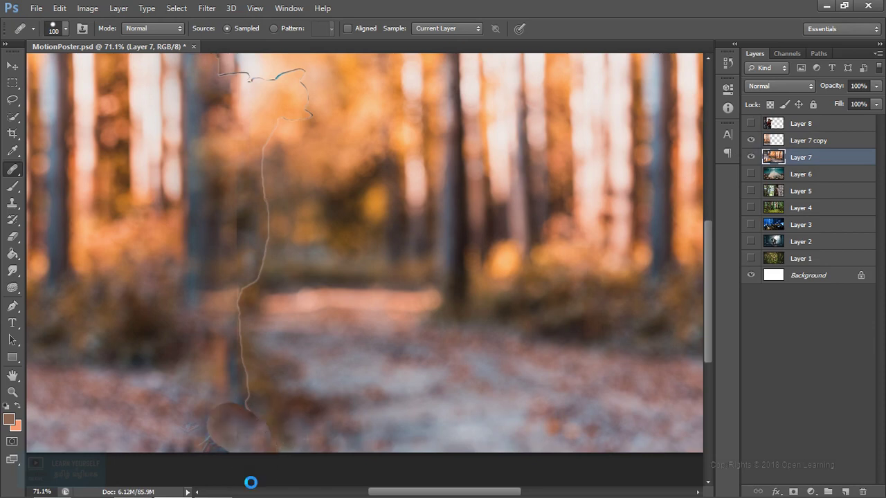
{"action": "left_click_drag", "start_coordinate": [198, 447], "coordinate": [274, 443]}
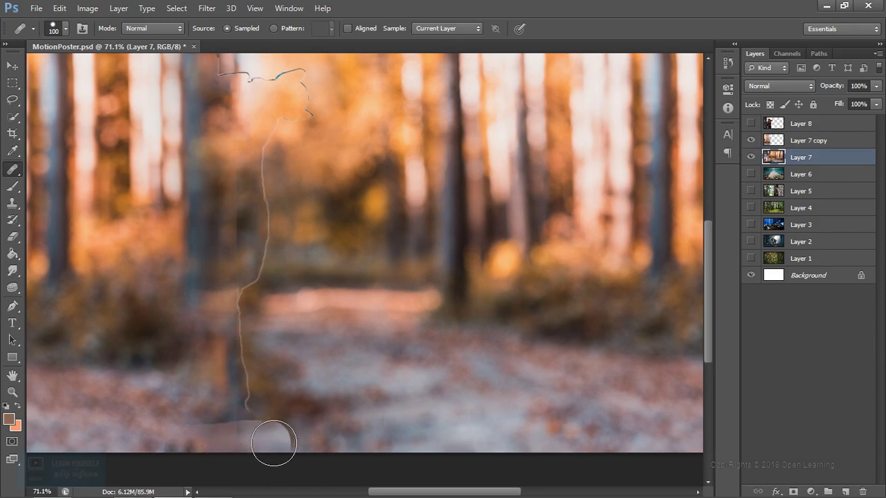
{"action": "left_click", "coordinate": [254, 409], "text": "alt"}
{"action": "left_click_drag", "start_coordinate": [253, 412], "coordinate": [263, 387]}
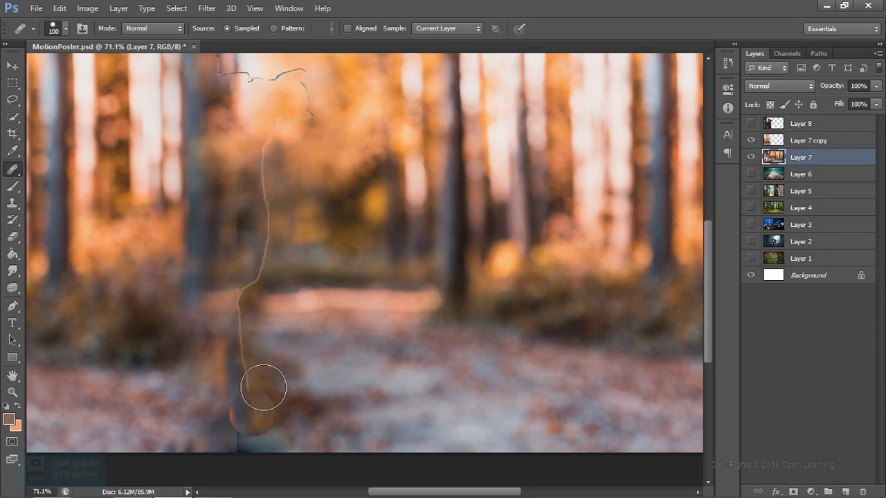
{"action": "left_click", "coordinate": [281, 358], "text": "alt"}
{"action": "left_click_drag", "start_coordinate": [241, 296], "coordinate": [243, 402]}
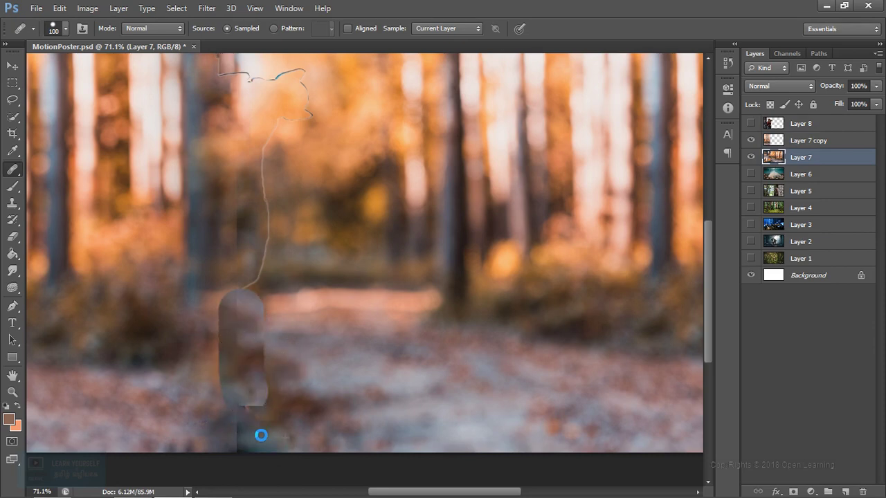
{"action": "left_click_drag", "start_coordinate": [257, 290], "coordinate": [243, 283]}
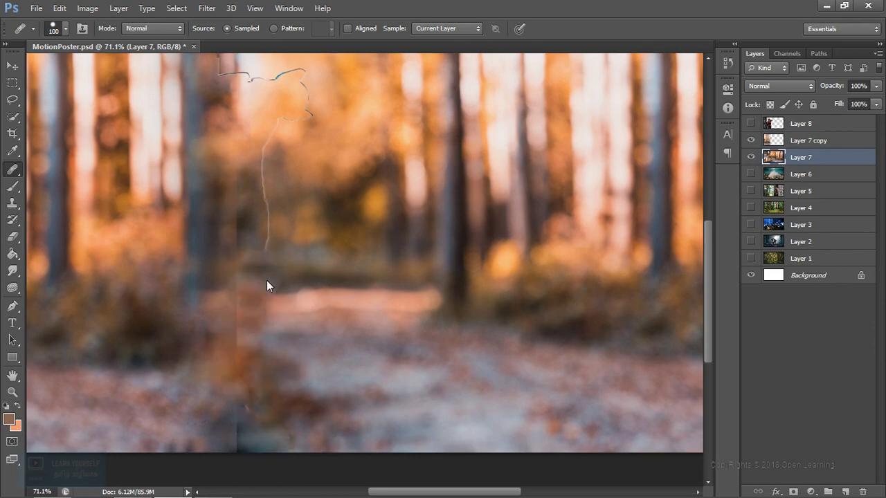
- With a smaller healing brush, remove the thin hooked and horizontal line traces in the upper forest
{"action": "key", "text": "bracketleft"}
{"action": "key", "text": "bracketleft"}
{"action": "key", "text": "bracketleft"}
{"action": "key", "text": "bracketleft"}
{"action": "key", "text": "bracketleft"}
{"action": "key", "text": "bracketleft"}
{"action": "key", "text": "bracketleft"}
{"action": "key", "text": "bracketleft"}
{"action": "key", "text": "bracketleft"}
{"action": "key", "text": "bracketleft"}
{"action": "key", "text": "bracketleft"}
{"action": "key", "text": "bracketleft"}
{"action": "mouse_move", "coordinate": [277, 142]}
{"action": "left_mouse_down"}
{"action": "mouse_move", "coordinate": [277, 132]}
{"action": "mouse_move", "coordinate": [267, 148]}
{"action": "mouse_move", "coordinate": [269, 240]}
{"action": "left_mouse_up"}
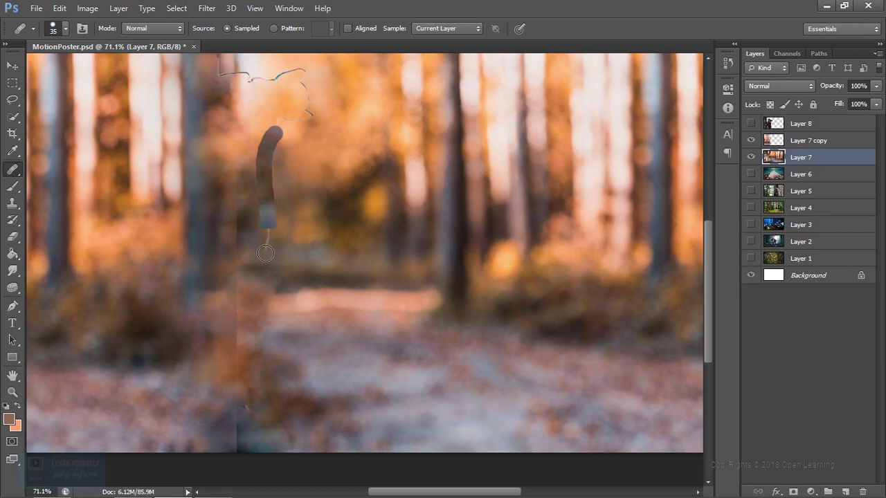
{"action": "scroll", "coordinate": [272, 276], "scroll_direction": "up", "scroll_amount": 2}
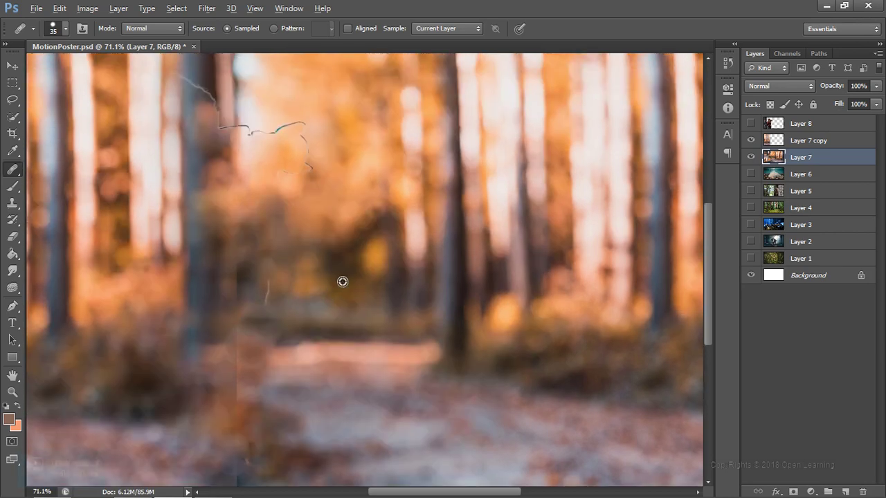
{"action": "left_click_drag", "start_coordinate": [271, 278], "coordinate": [263, 308]}
{"action": "left_click", "coordinate": [272, 342]}
{"action": "scroll", "coordinate": [329, 317], "scroll_direction": "up", "scroll_amount": 3}
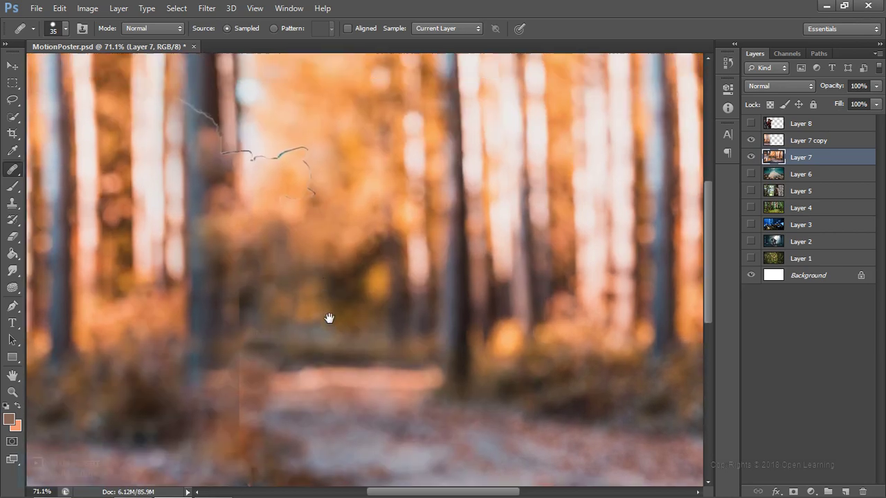
{"action": "mouse_move", "coordinate": [285, 263]}
{"action": "left_mouse_down"}
{"action": "mouse_move", "coordinate": [308, 225]}
{"action": "mouse_move", "coordinate": [277, 220]}
{"action": "left_mouse_up"}
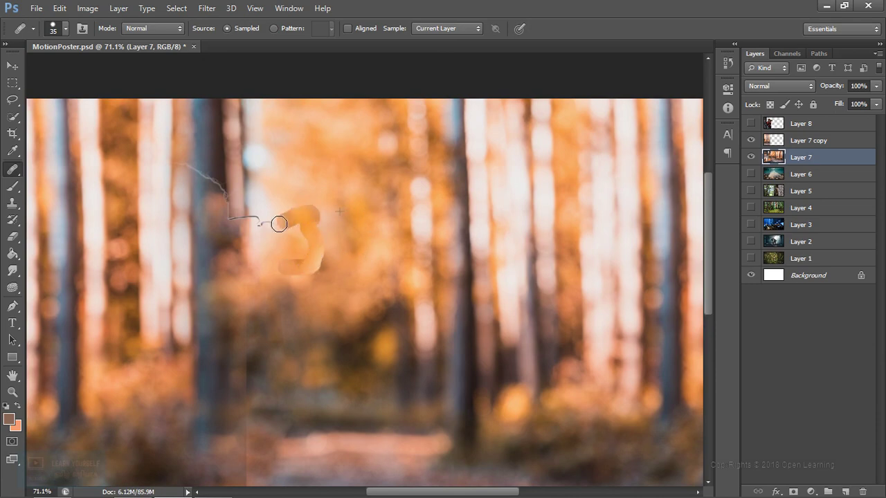
{"action": "left_click_drag", "start_coordinate": [312, 278], "coordinate": [371, 329]}
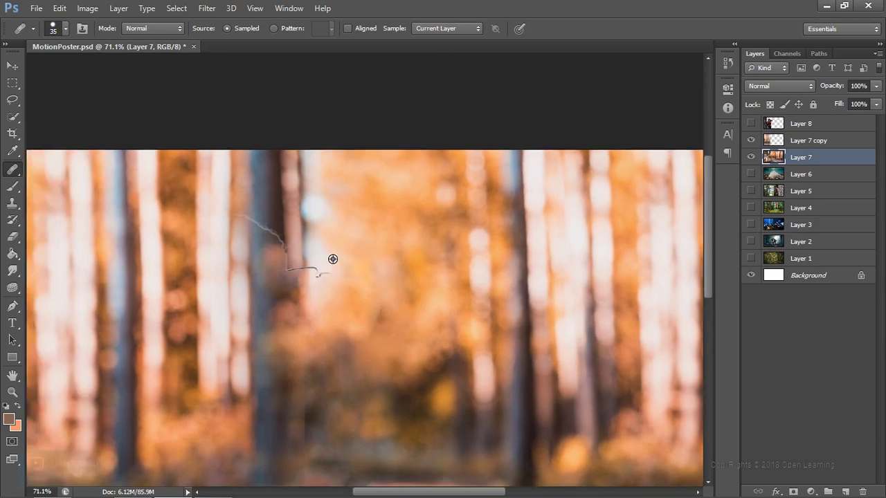
{"action": "mouse_move", "coordinate": [309, 270]}
{"action": "left_mouse_down"}
{"action": "mouse_move", "coordinate": [291, 269]}
{"action": "mouse_move", "coordinate": [237, 214]}
{"action": "left_mouse_up"}
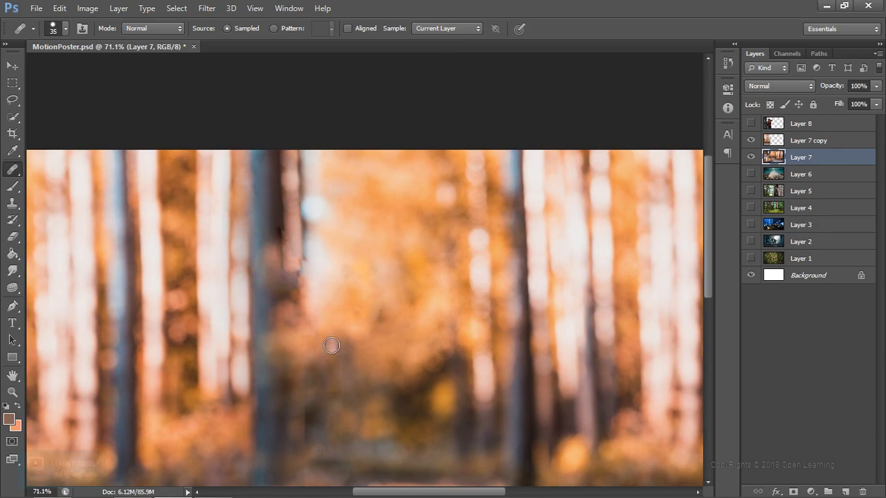
{"action": "scroll", "coordinate": [333, 351], "scroll_direction": "down", "scroll_amount": 3}
{"action": "scroll", "coordinate": [334, 351], "scroll_direction": "down", "scroll_amount": 2}
{"action": "scroll", "coordinate": [334, 351], "scroll_direction": "up", "scroll_amount": 1}
- Heal down the light vertical seam in the path and blend the dark blotch at its base
{"action": "scroll", "coordinate": [332, 353], "scroll_direction": "up", "scroll_amount": 1}
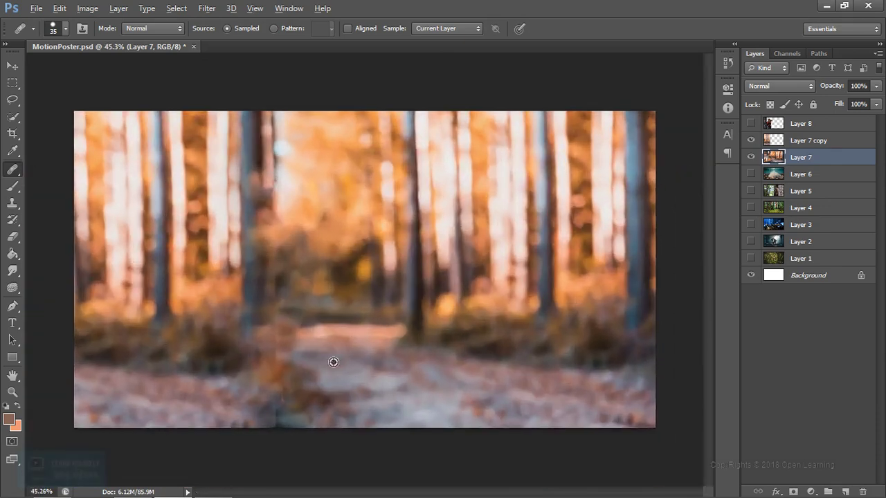
{"action": "left_click", "coordinate": [355, 325], "text": "alt"}
{"action": "left_click_drag", "start_coordinate": [275, 251], "coordinate": [275, 393]}
{"action": "left_click_drag", "start_coordinate": [276, 303], "coordinate": [275, 383]}
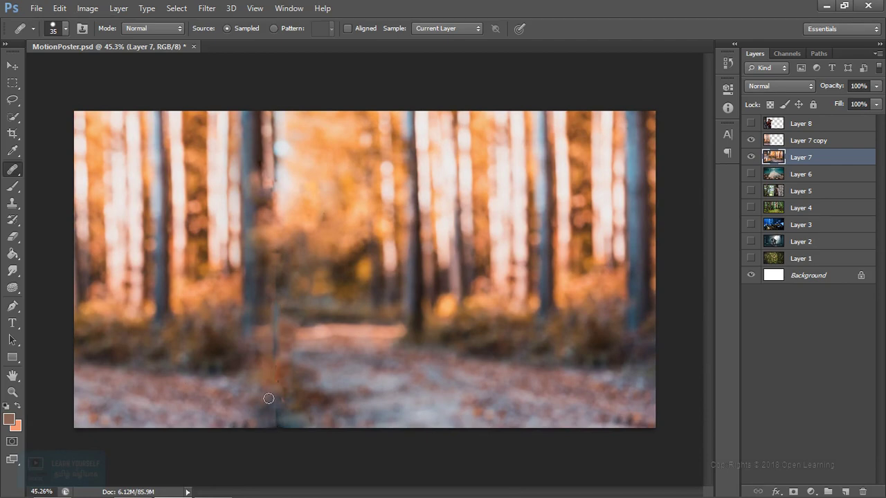
{"action": "left_click_drag", "start_coordinate": [275, 392], "coordinate": [277, 421]}
{"action": "left_click_drag", "start_coordinate": [277, 405], "coordinate": [278, 423]}
- Merge Layer 7 into Layer 7 copy
{"action": "left_click", "coordinate": [752, 142]}
{"action": "left_click", "coordinate": [751, 141]}
{"action": "left_click", "coordinate": [796, 144]}
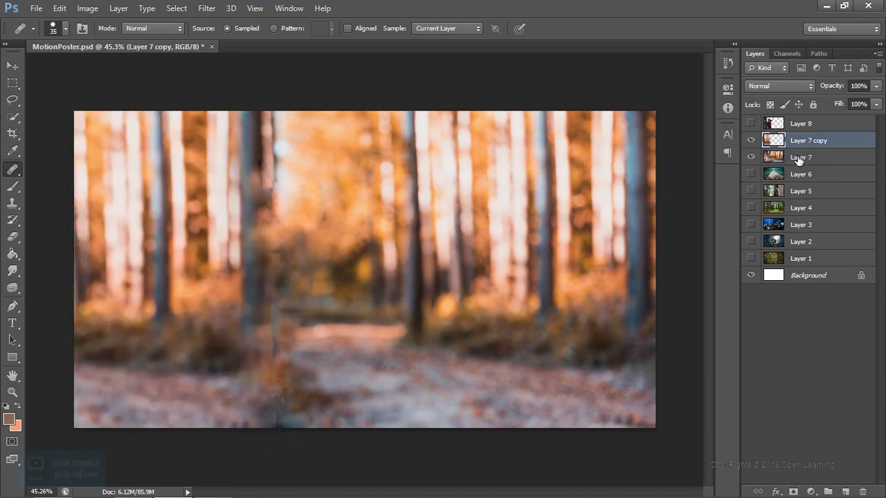
{"action": "left_click", "coordinate": [800, 160]}
{"action": "left_click", "coordinate": [803, 145], "text": "ctrl"}
{"action": "right_click", "coordinate": [803, 145]}
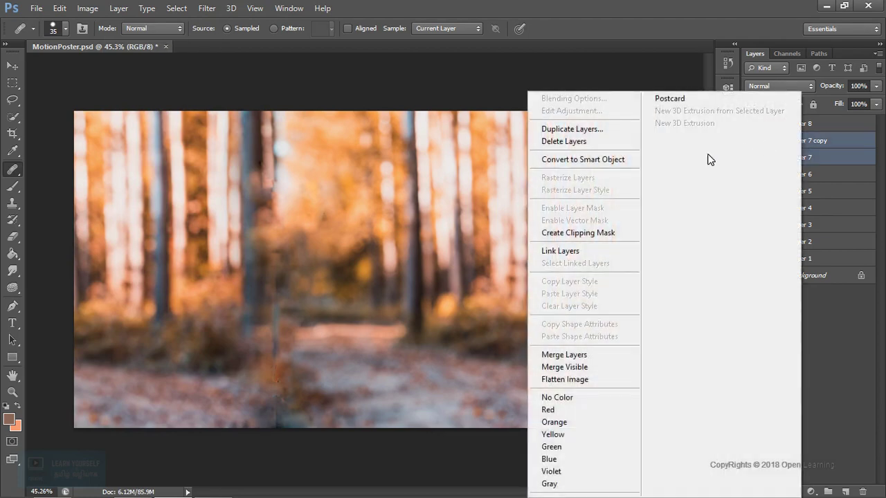
{"action": "left_click", "coordinate": [597, 354]}
- Show Layer 8's woman photographer and select Layer 8 with Layer 7 copy
{"action": "left_click", "coordinate": [751, 124]}
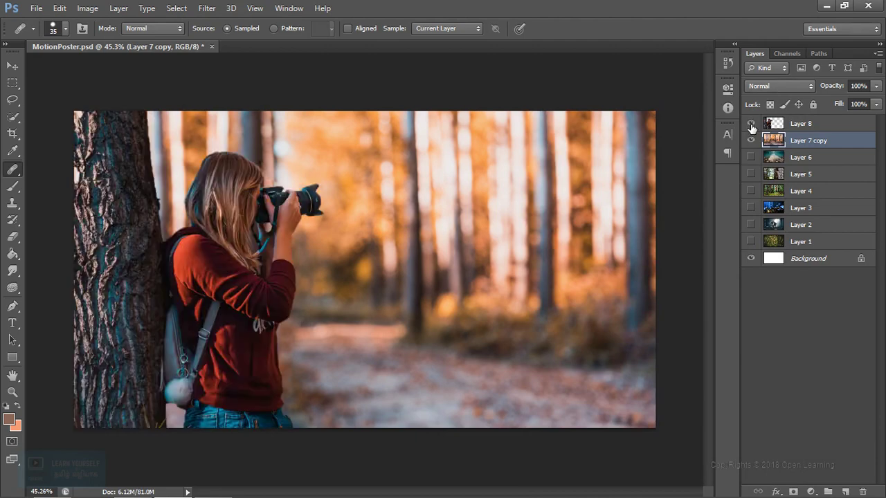
{"action": "left_click", "coordinate": [751, 124]}
{"action": "left_click", "coordinate": [751, 124]}
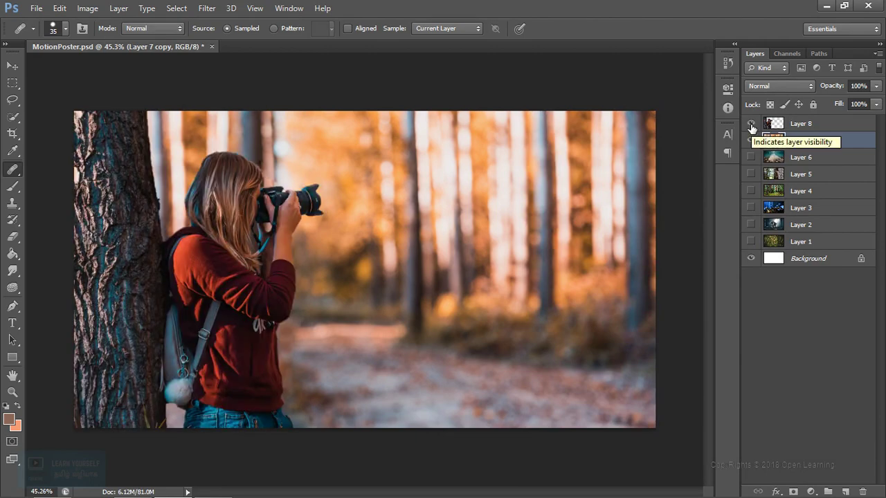
{"action": "left_click", "coordinate": [803, 125]}
{"action": "left_click", "coordinate": [800, 142], "text": "shift"}
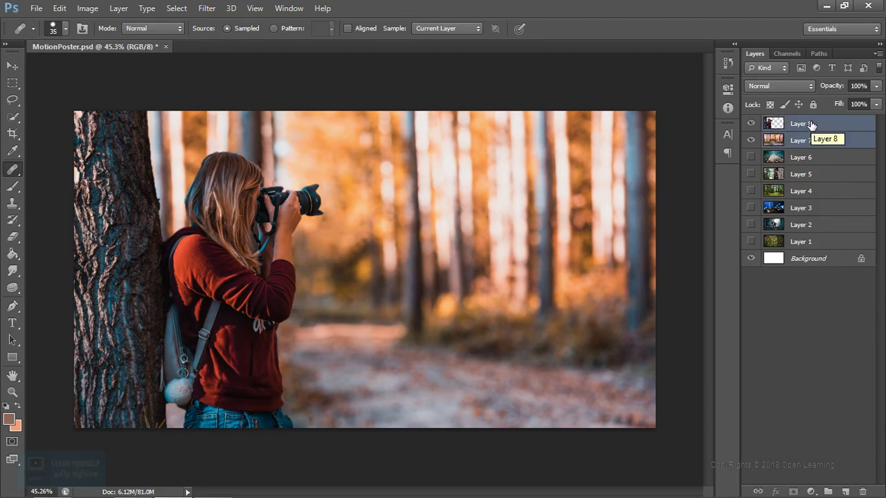
- Create a new layer group and name it Image1
{"action": "left_click", "coordinate": [827, 491]}
{"action": "double_click", "coordinate": [807, 125]}
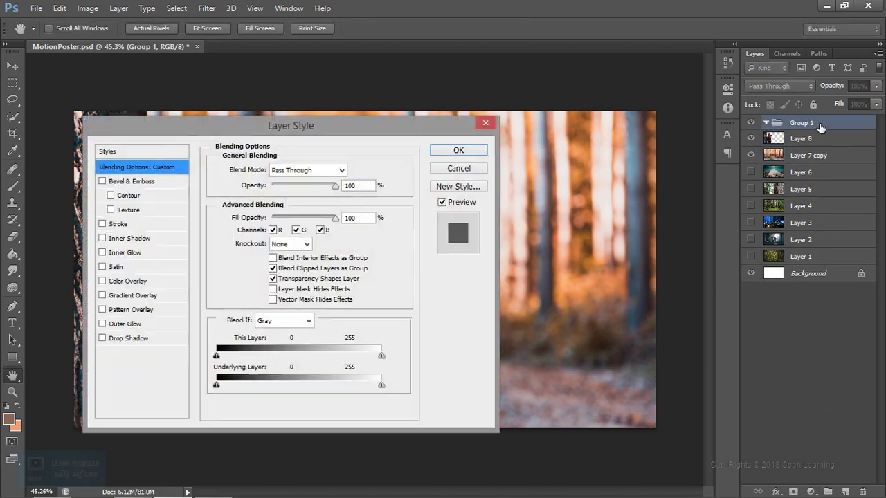
{"action": "left_click", "coordinate": [464, 168]}
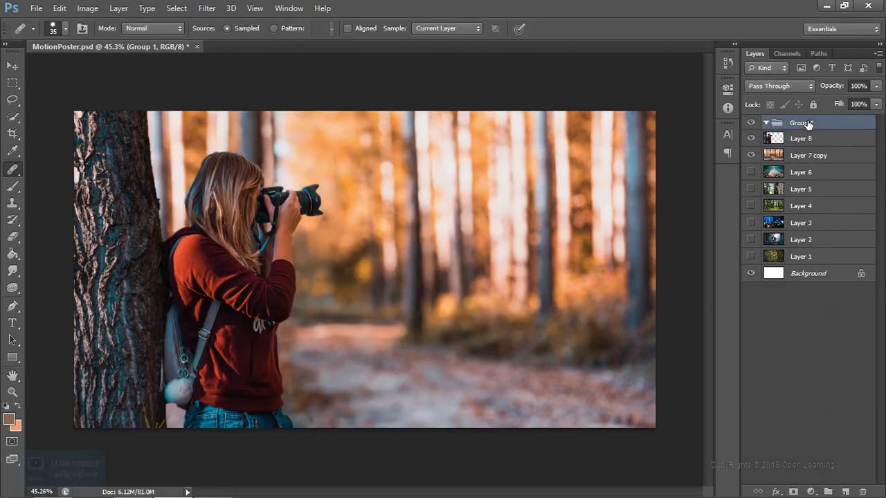
{"action": "right_click", "coordinate": [807, 125]}
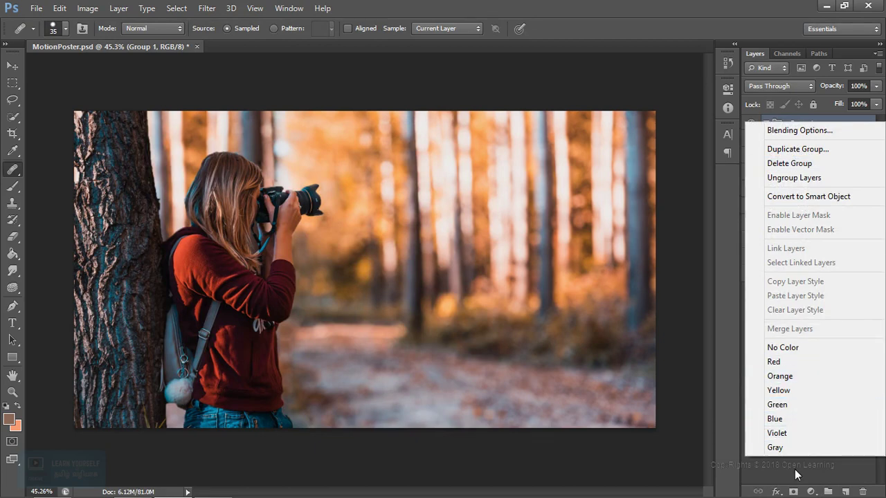
{"action": "left_click", "coordinate": [796, 475]}
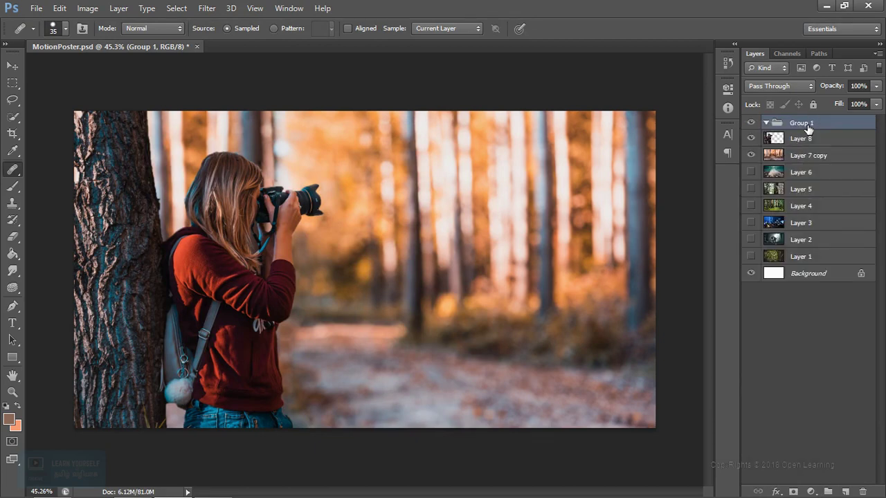
{"action": "double_click", "coordinate": [803, 123]}
{"action": "type", "text": "Image"}
{"action": "type", "text": "1"}
{"action": "key", "text": "Return"}
- Move Layer 8 and Layer 7 copy into Image1 and collapse the group
{"action": "left_click", "coordinate": [802, 141]}
{"action": "left_click", "coordinate": [809, 158], "text": "shift"}
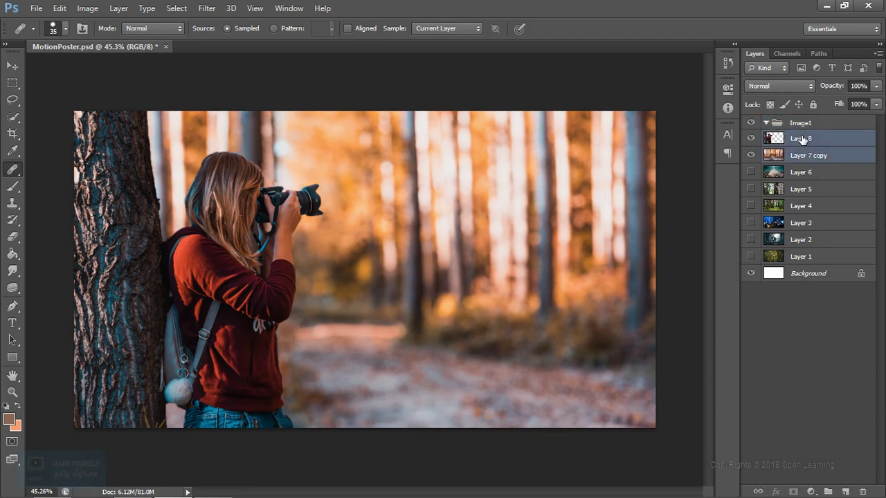
{"action": "left_click_drag", "start_coordinate": [808, 158], "coordinate": [804, 130]}
{"action": "left_click", "coordinate": [766, 123]}
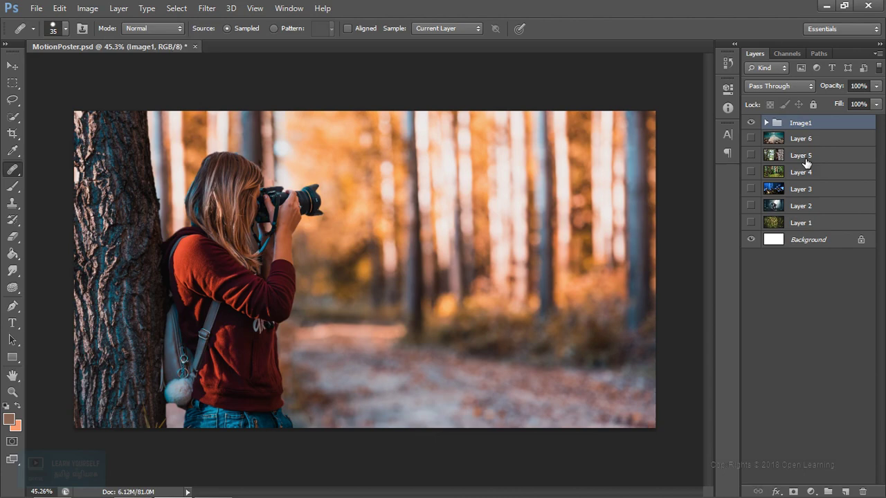
{"action": "left_click", "coordinate": [790, 316]}
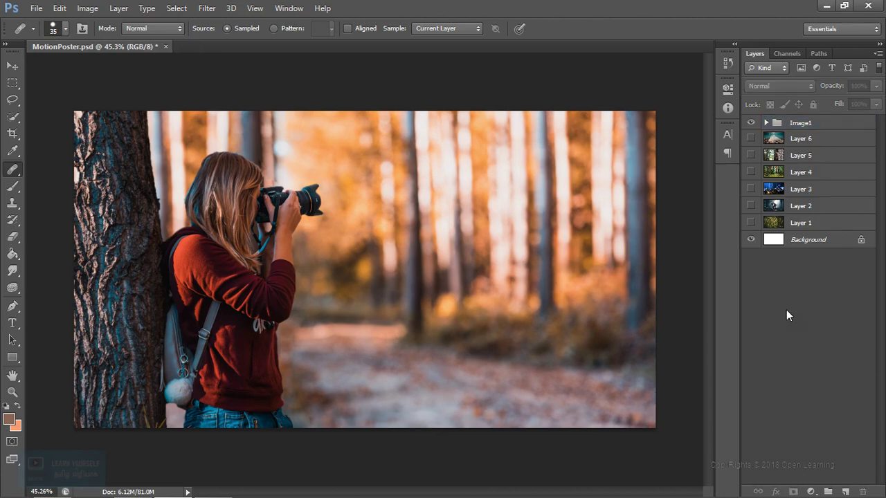
- Hide Image1, show the Layer 6 lake photo, and shift it slightly left to fill the canvas edge
{"action": "left_click", "coordinate": [751, 122]}
{"action": "left_click", "coordinate": [751, 140]}
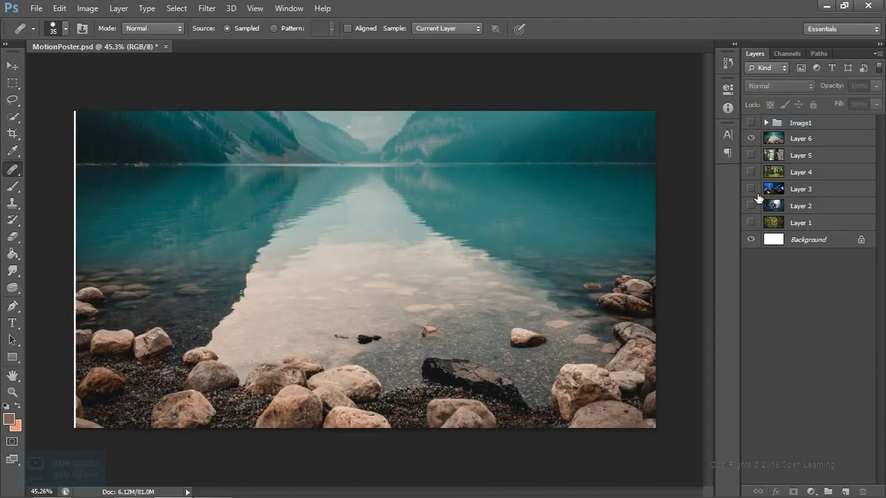
{"action": "left_click", "coordinate": [12, 65]}
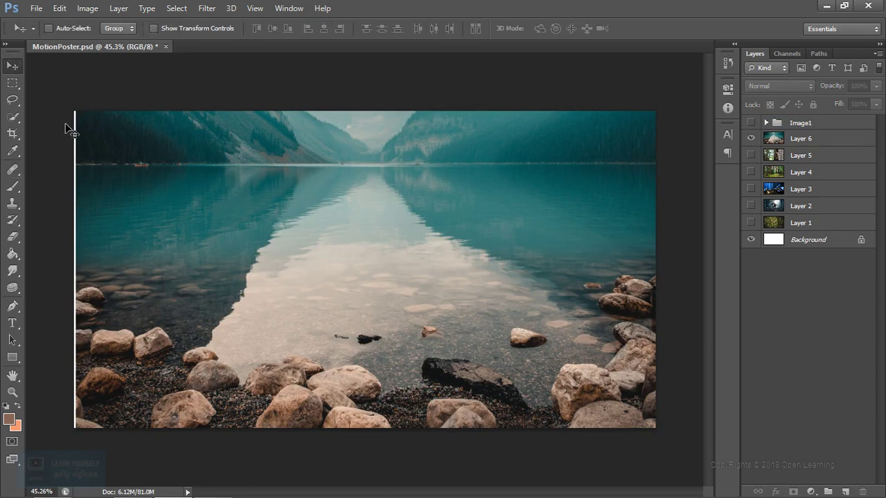
{"action": "left_click", "coordinate": [389, 269]}
{"action": "left_click", "coordinate": [460, 200]}
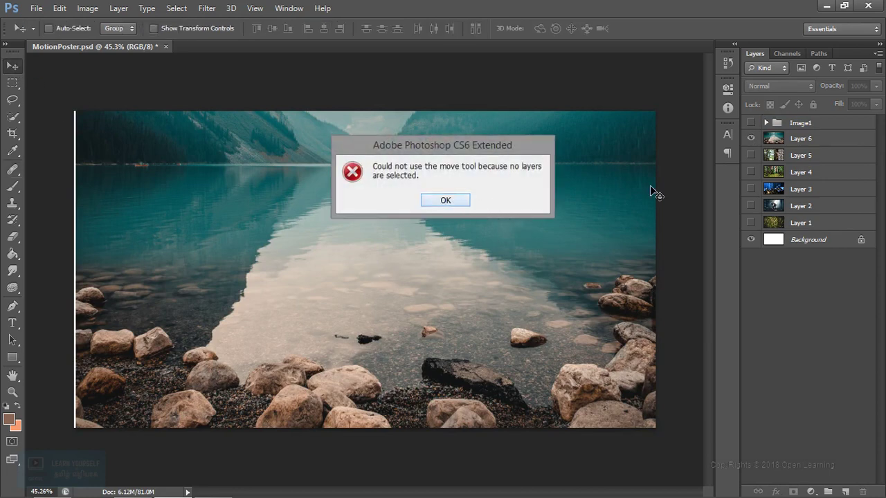
{"action": "left_click", "coordinate": [799, 138]}
{"action": "left_click_drag", "start_coordinate": [504, 254], "coordinate": [485, 263]}
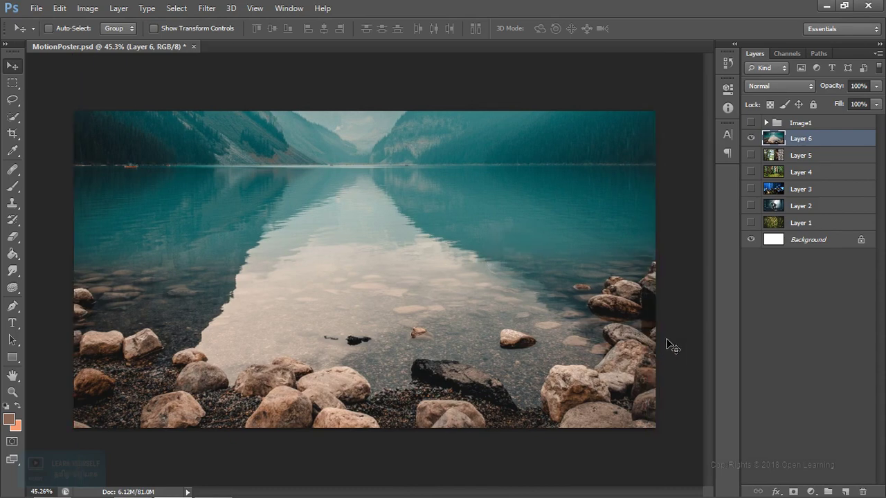